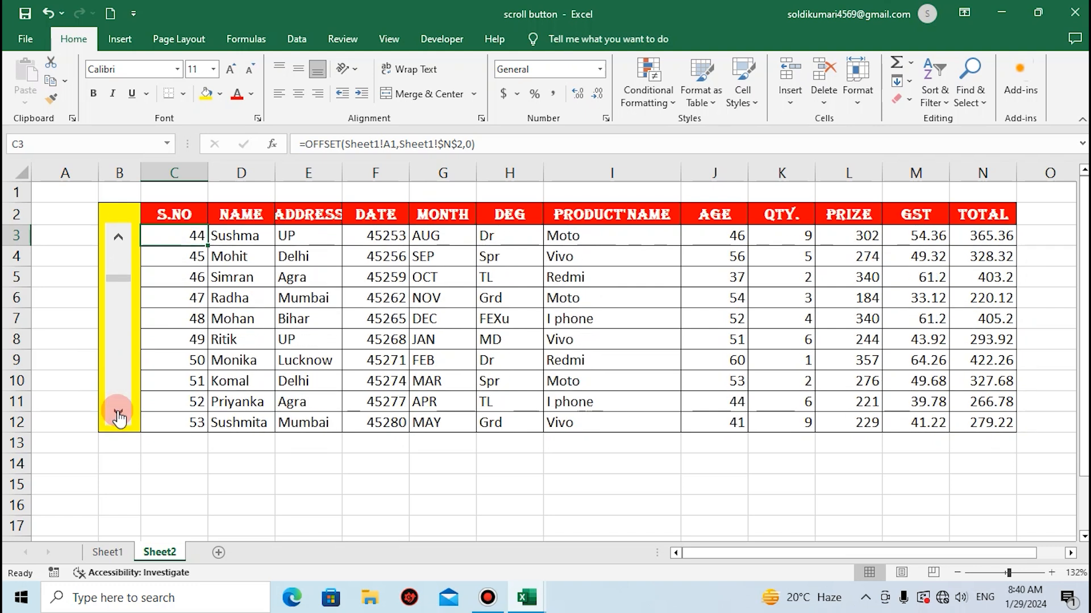
# Examine the source data on Sheet1 and try the scroll bar on Sheet2 of the finished example workbook.
pyautogui.click(113, 557)
pyautogui.scroll(-3, 192, 414)
pyautogui.scroll(-13, 191, 414)
pyautogui.scroll(-8, 192, 414)
pyautogui.scroll(20, 191, 414)
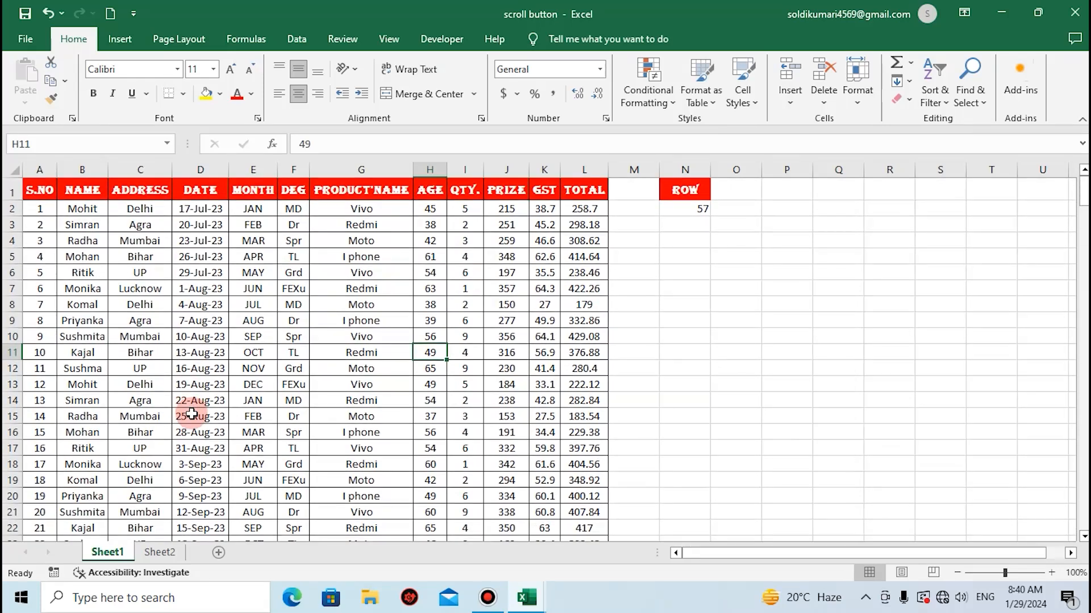
pyautogui.click(149, 553)
pyautogui.click(114, 409)
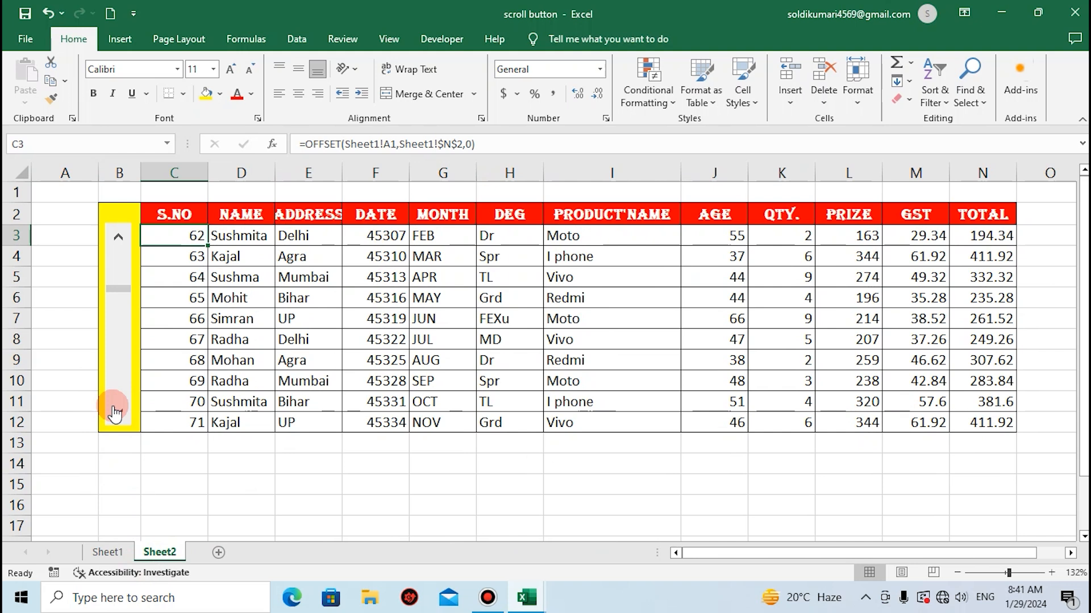
# Switch to the Book1 workbook and copy the header row A1:L1 from Sheet1 to Sheet2, starting at cell C2.
pyautogui.hotkey('alt', 'Tab')
pyautogui.hotkey('alt', 'Tab')
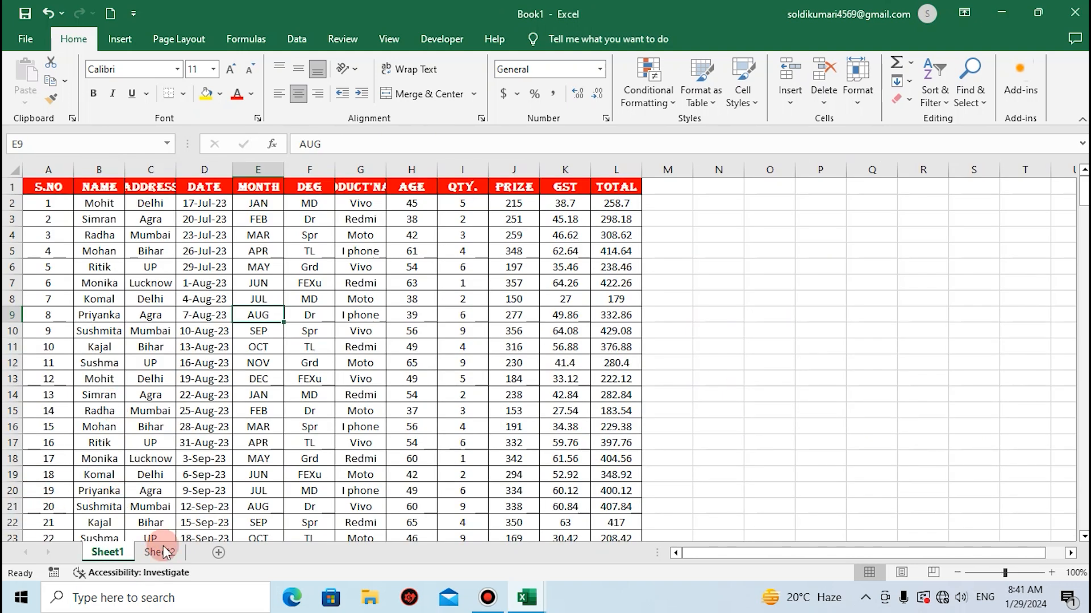
pyautogui.click(55, 186)
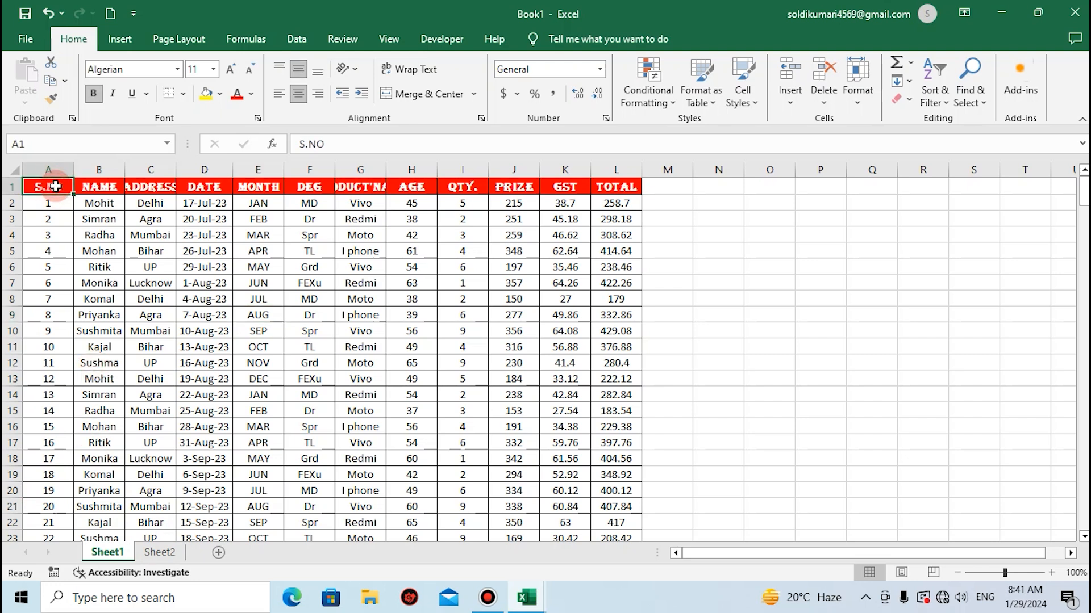
pyautogui.hotkey('ctrl', 'shift', 'Right')
pyautogui.hotkey('ctrl', 'c')
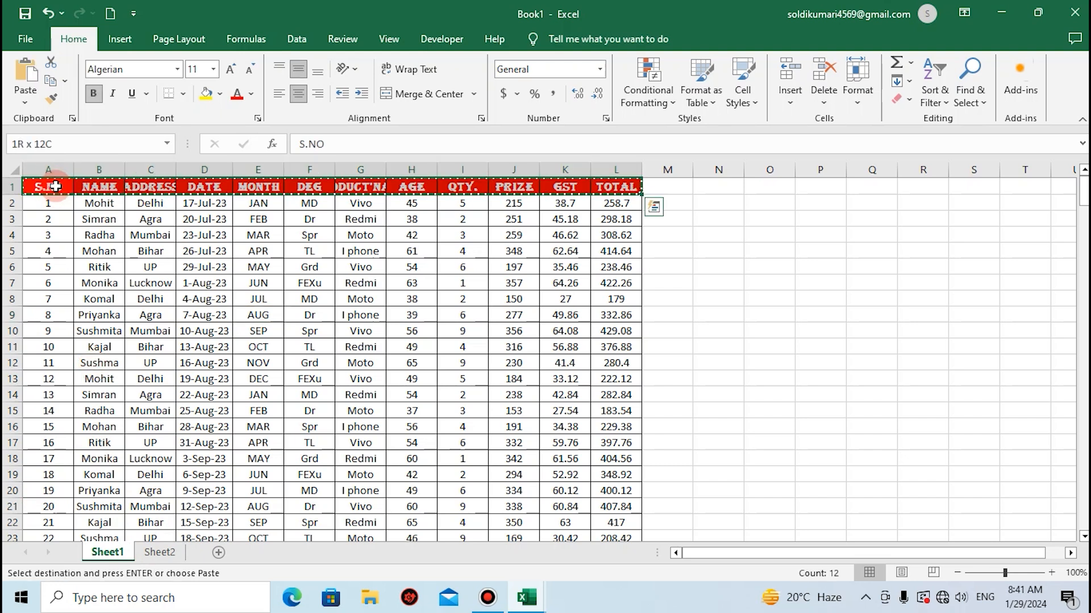
pyautogui.click(169, 551)
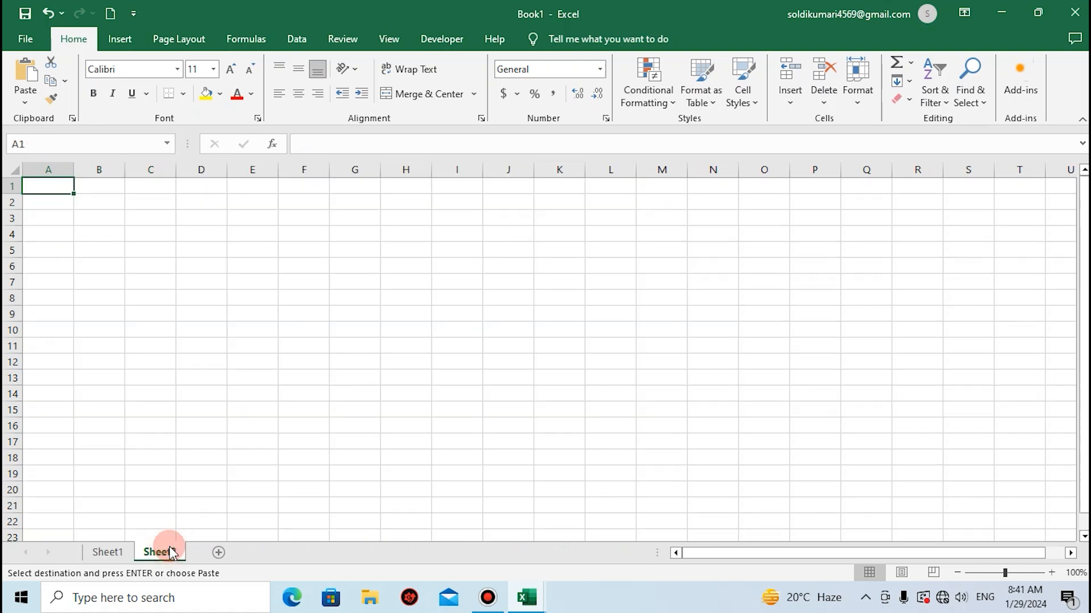
pyautogui.click(138, 200)
pyautogui.hotkey('ctrl', 'v')
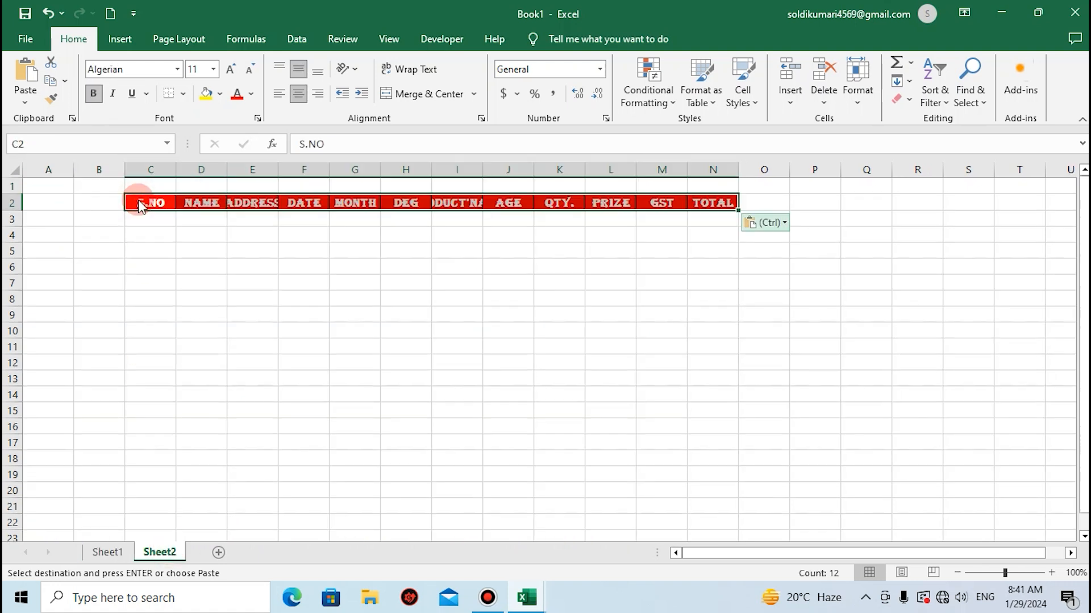
pyautogui.press('ctrl')
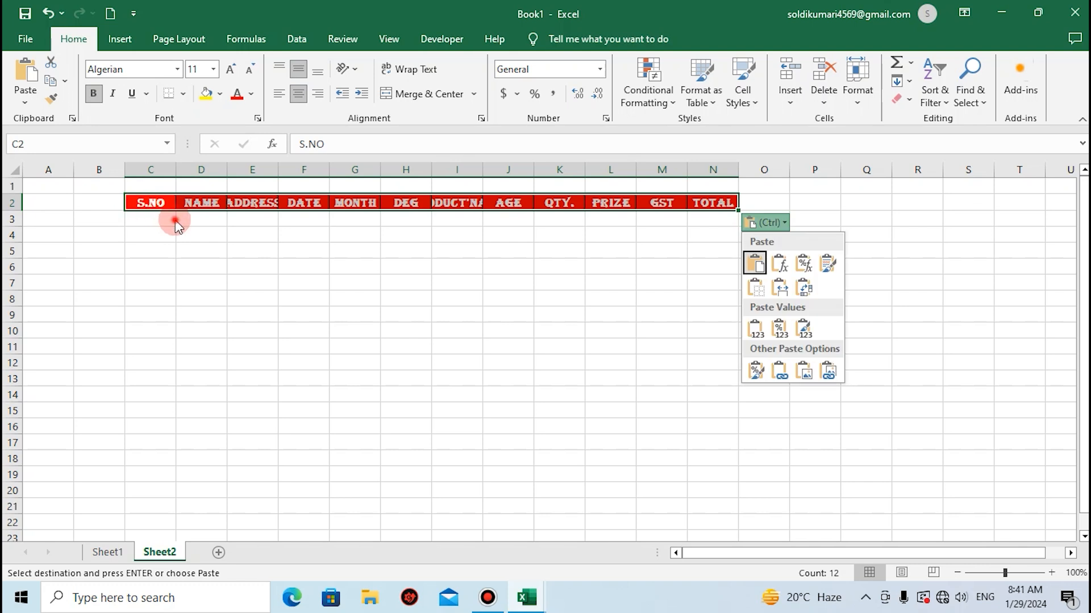
pyautogui.press('Escape')
pyautogui.click(115, 226)
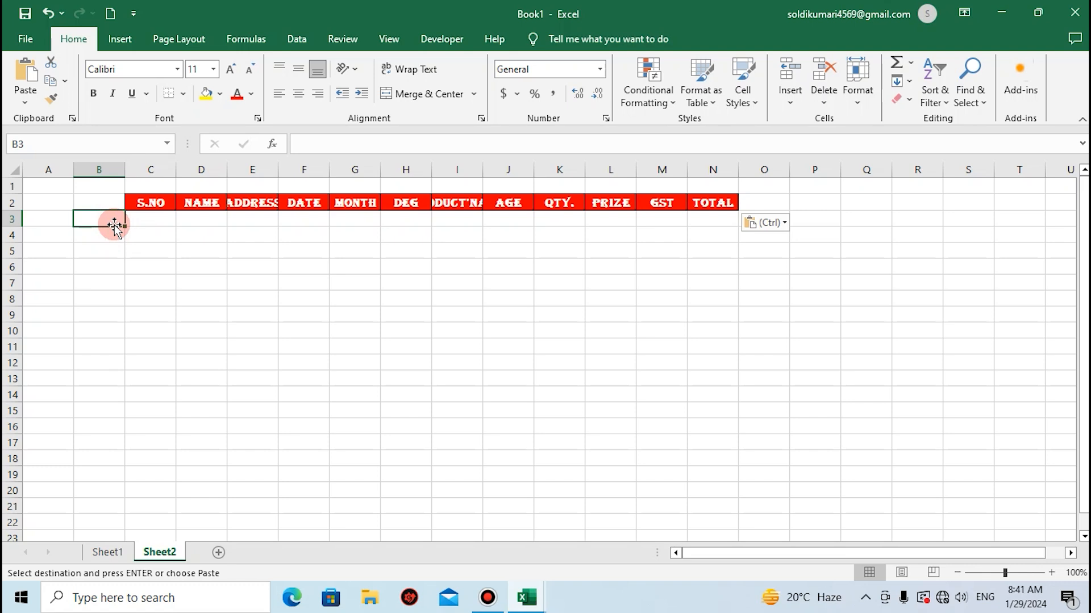
# Check in the ribbon customization options whether the Developer tab is enabled.
pyautogui.click(97, 202)
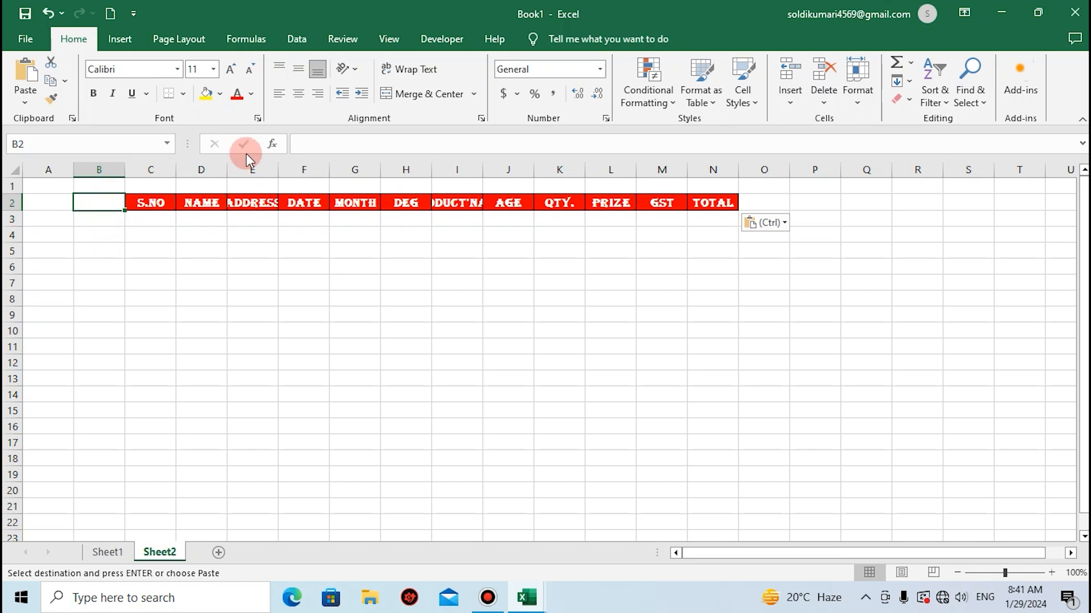
pyautogui.click(460, 39)
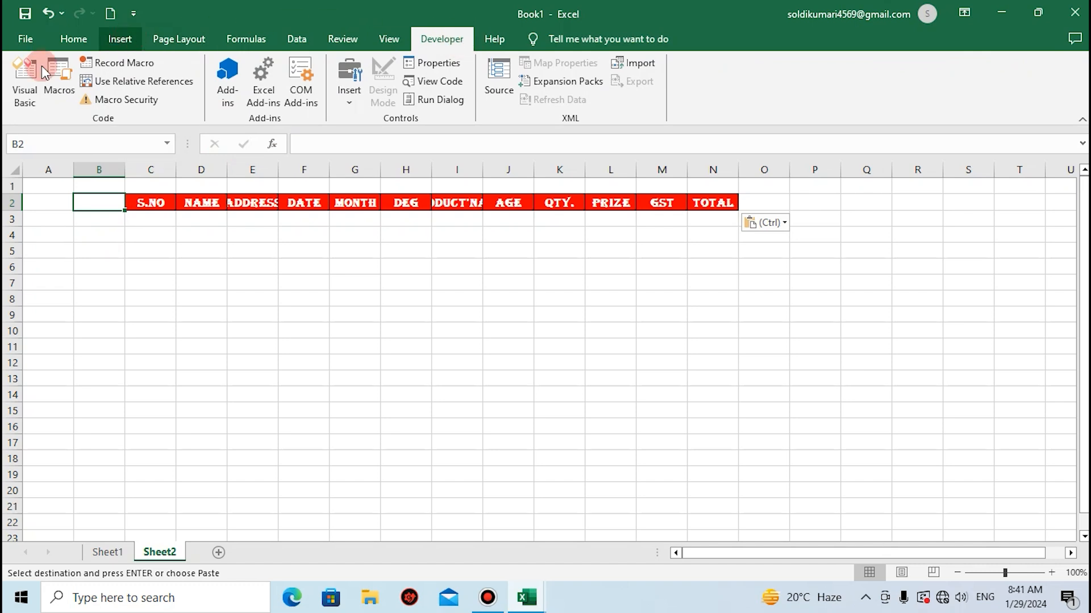
pyautogui.click(133, 13)
pyautogui.click(183, 290)
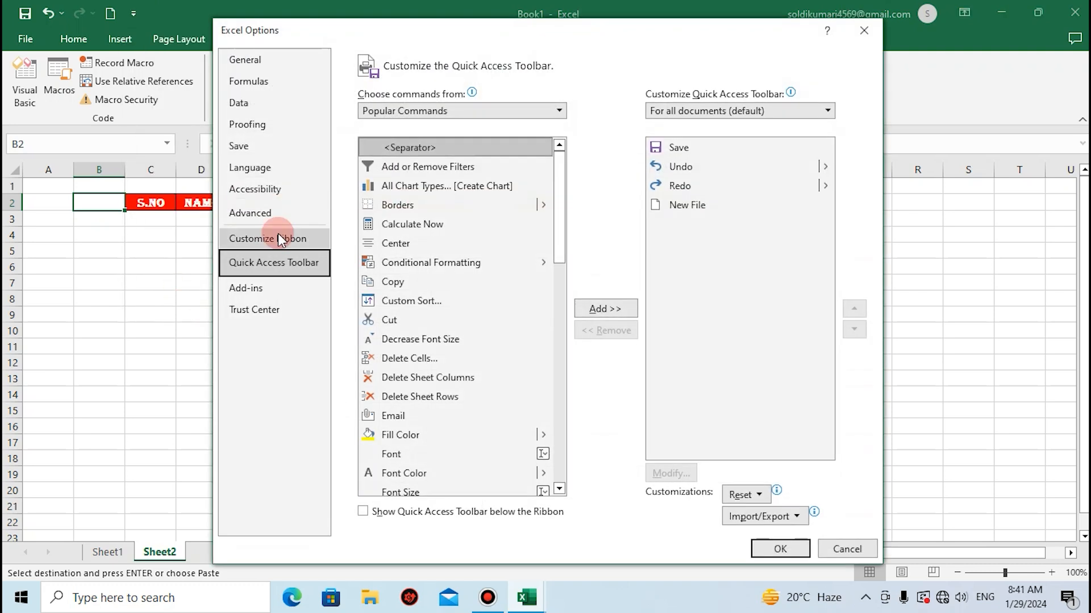
pyautogui.click(278, 233)
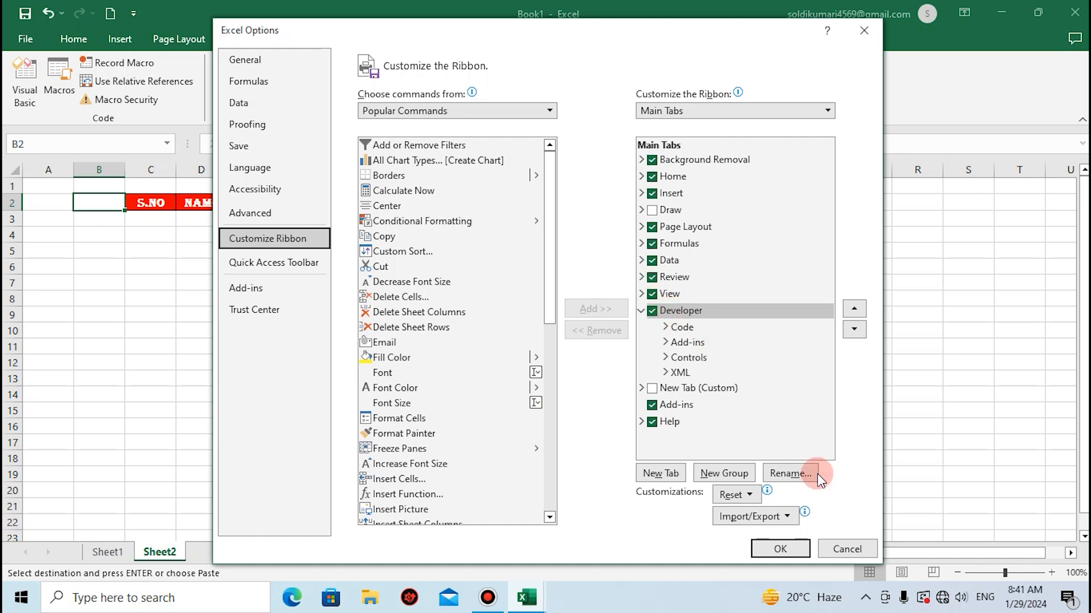
pyautogui.click(791, 552)
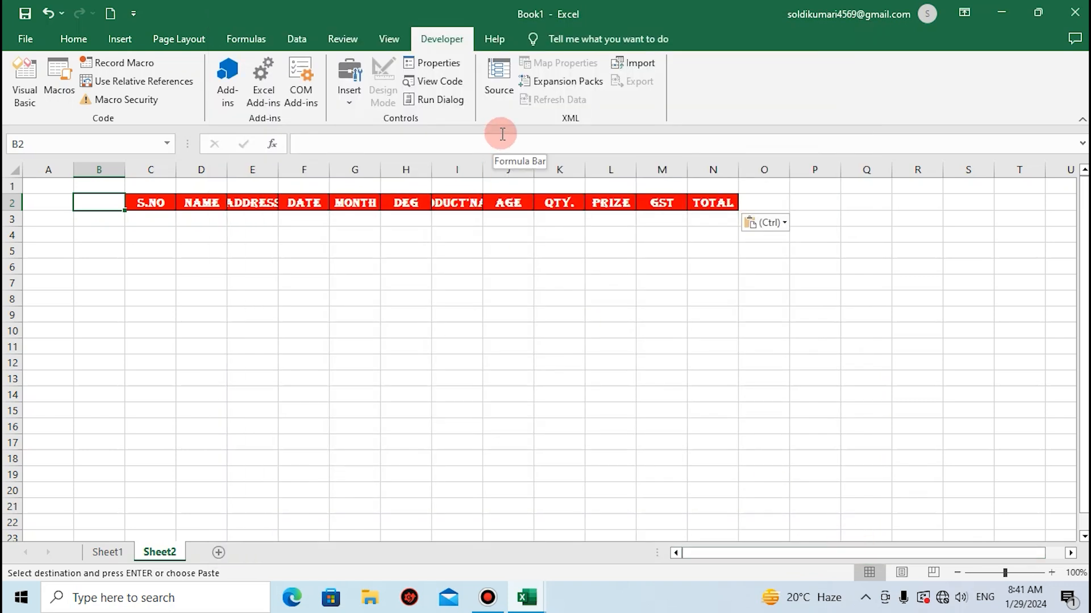
# Insert a vertical form-control scroll bar in column B, spanning about rows 2 to 15.
pyautogui.click(359, 97)
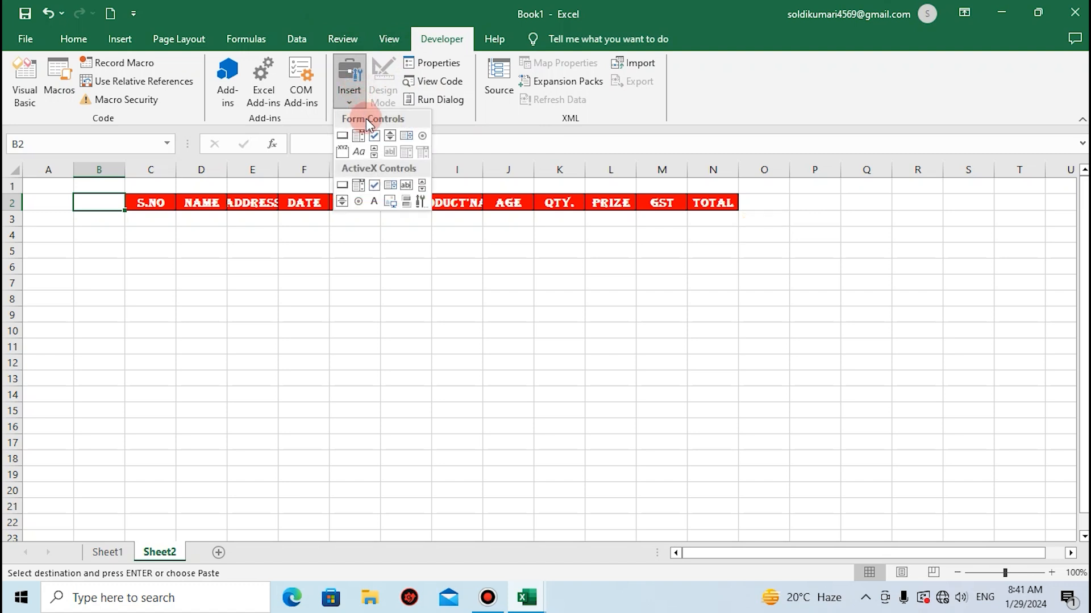
pyautogui.click(375, 155)
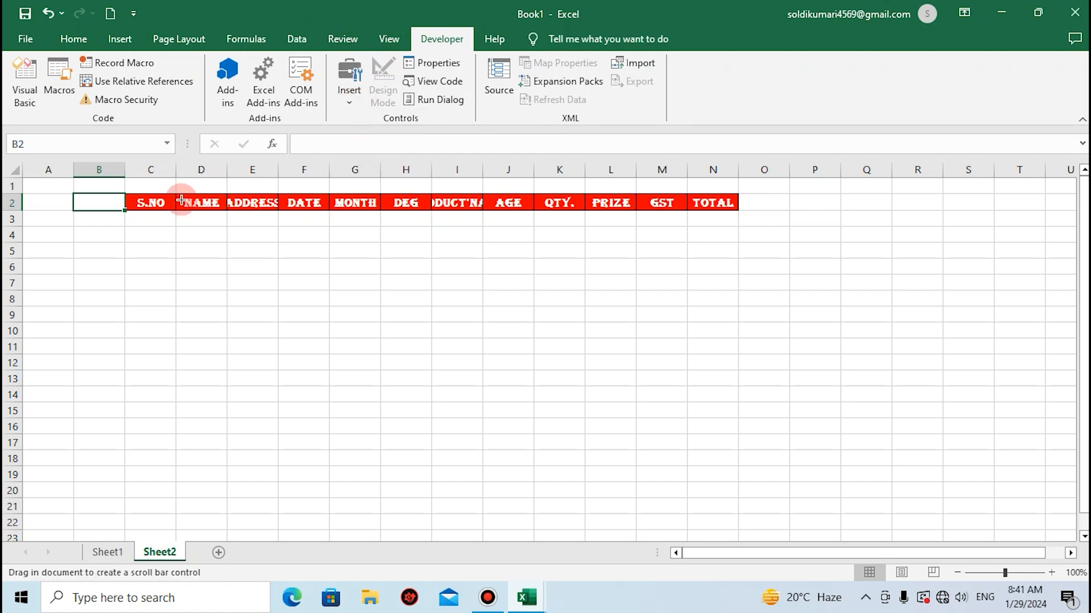
pyautogui.moveTo(96, 202); pyautogui.dragTo(106, 420)
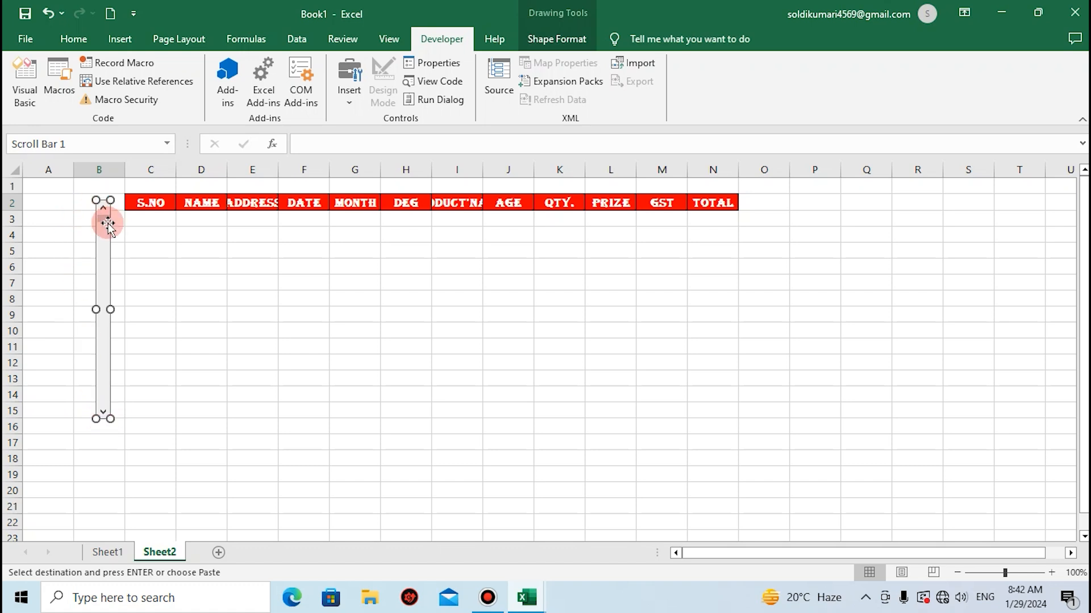
# Narrow column B to slightly more than the scroll bar's width and centre the scroll bar in it.
pyautogui.moveTo(106, 222); pyautogui.dragTo(100, 221)
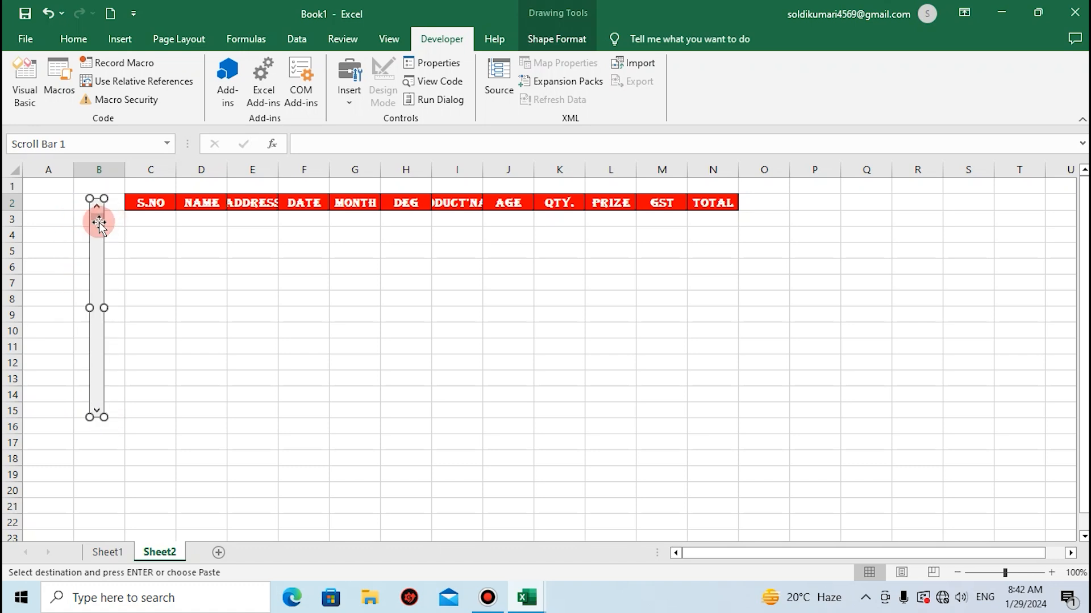
pyautogui.moveTo(124, 170); pyautogui.dragTo(101, 170)
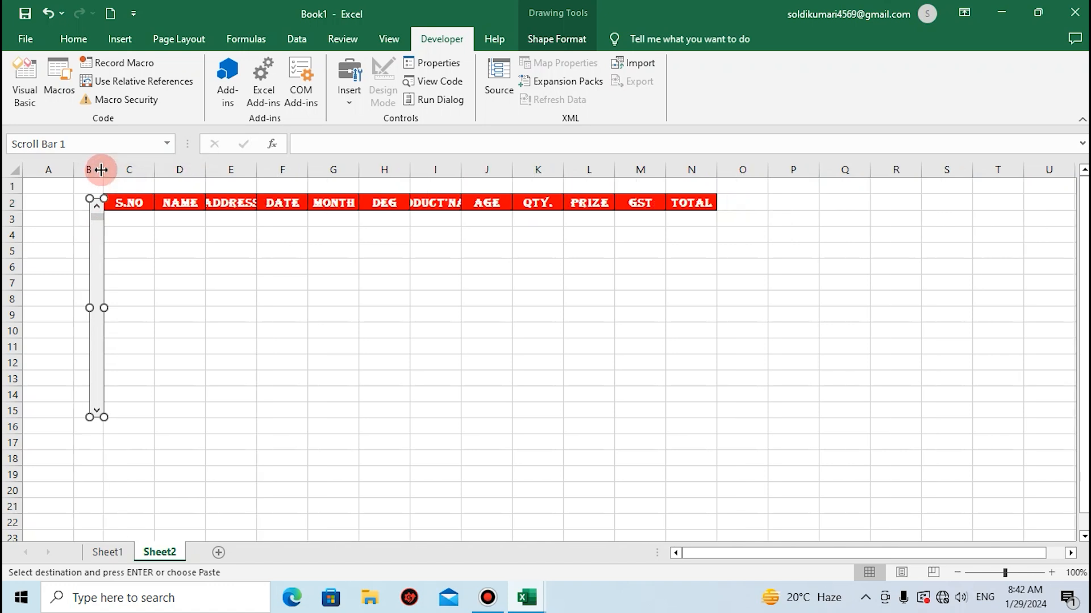
pyautogui.click(89, 213)
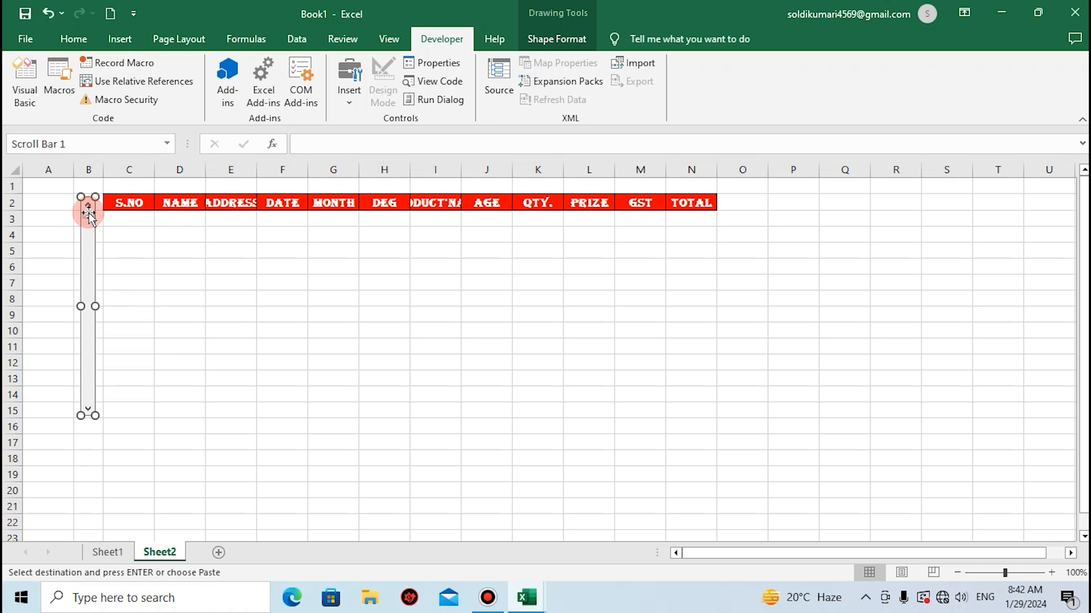
# Apply all borders to the range C3:N12 below the header row.
pyautogui.click(128, 218)
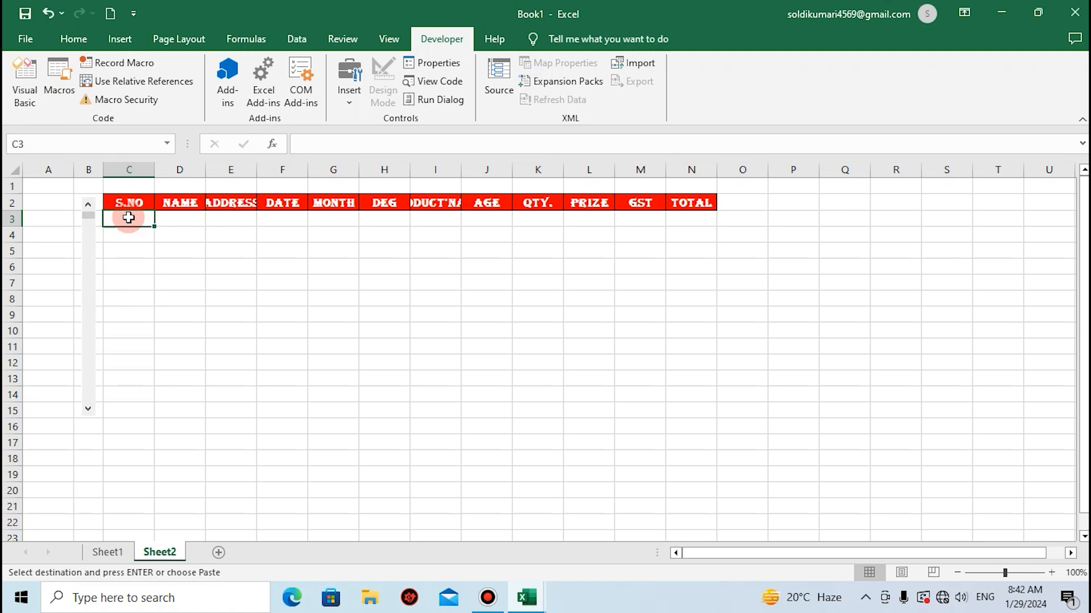
pyautogui.hotkey('shift', 'Down')
pyautogui.hotkey('shift', 'Down')
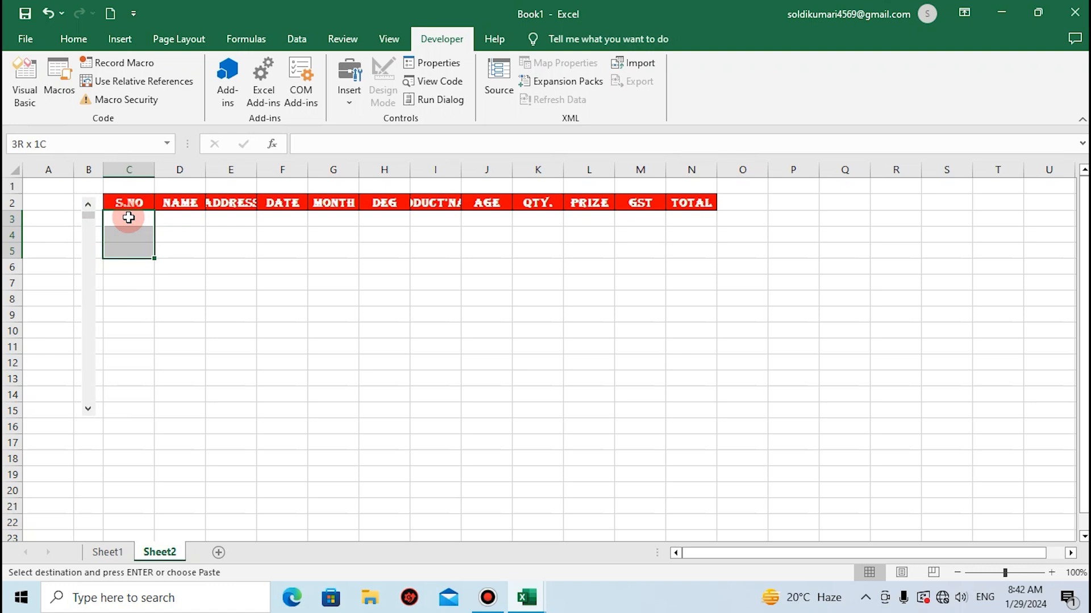
pyautogui.hotkey('shift', 'Down')
pyautogui.hotkey('shift', 'Down')
pyautogui.hotkey('shift', 'Down')
pyautogui.hotkey('shift', 'Down')
pyautogui.hotkey('shift', 'Down')
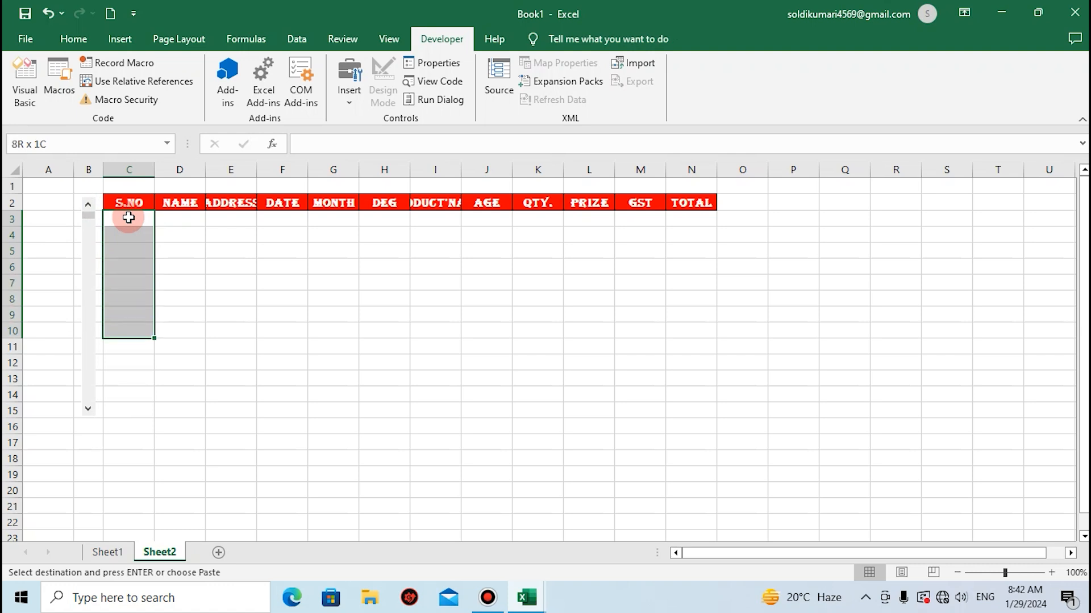
pyautogui.hotkey('shift', 'Down')
pyautogui.hotkey('shift', 'Down')
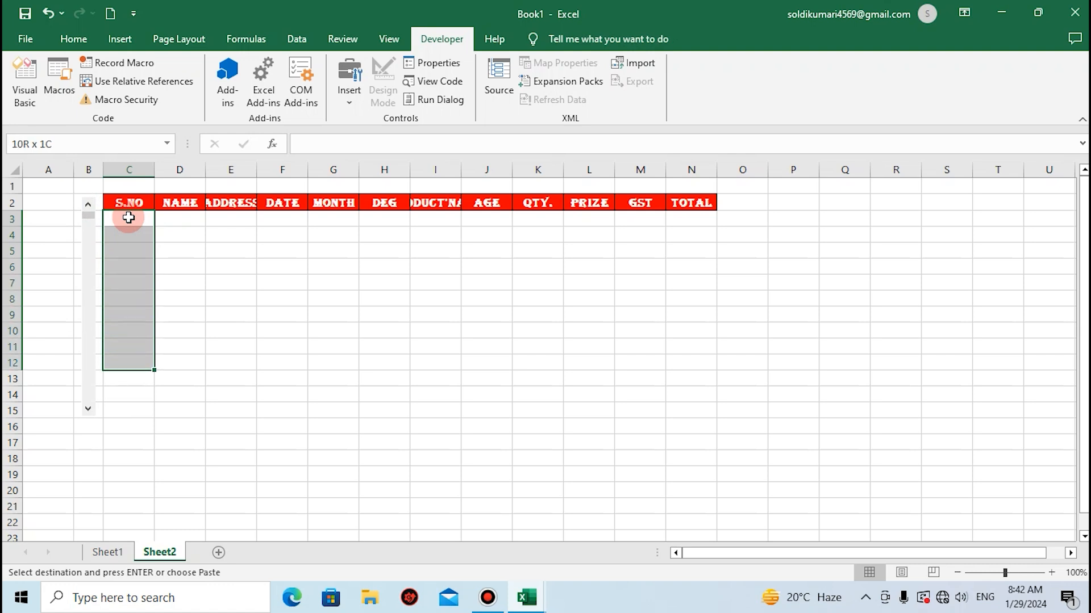
pyautogui.hotkey('shift', 'Right')
pyautogui.hotkey('shift', 'Right')
pyautogui.hotkey('shift', 'Right')
pyautogui.hotkey('shift', 'Right')
pyautogui.hotkey('shift', 'Right')
pyautogui.hotkey('shift', 'Right')
pyautogui.hotkey('shift', 'Right')
pyautogui.hotkey('shift', 'Right')
pyautogui.hotkey('shift', 'Right')
pyautogui.hotkey('shift', 'Right')
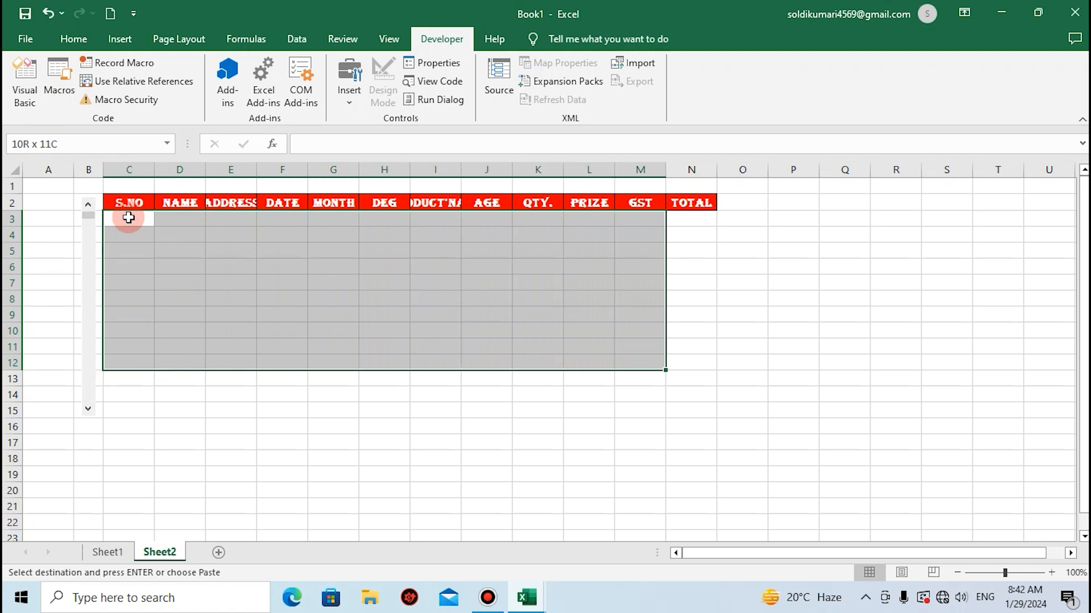
pyautogui.hotkey('shift', 'Right')
pyautogui.hotkey('alt', 'h')
pyautogui.press('b')
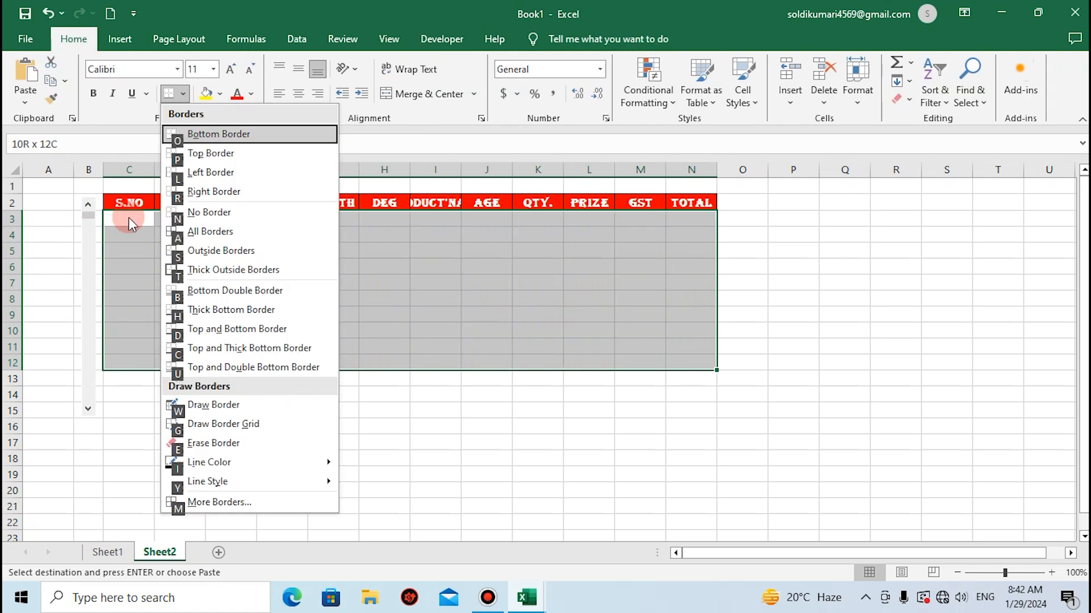
pyautogui.press('a')
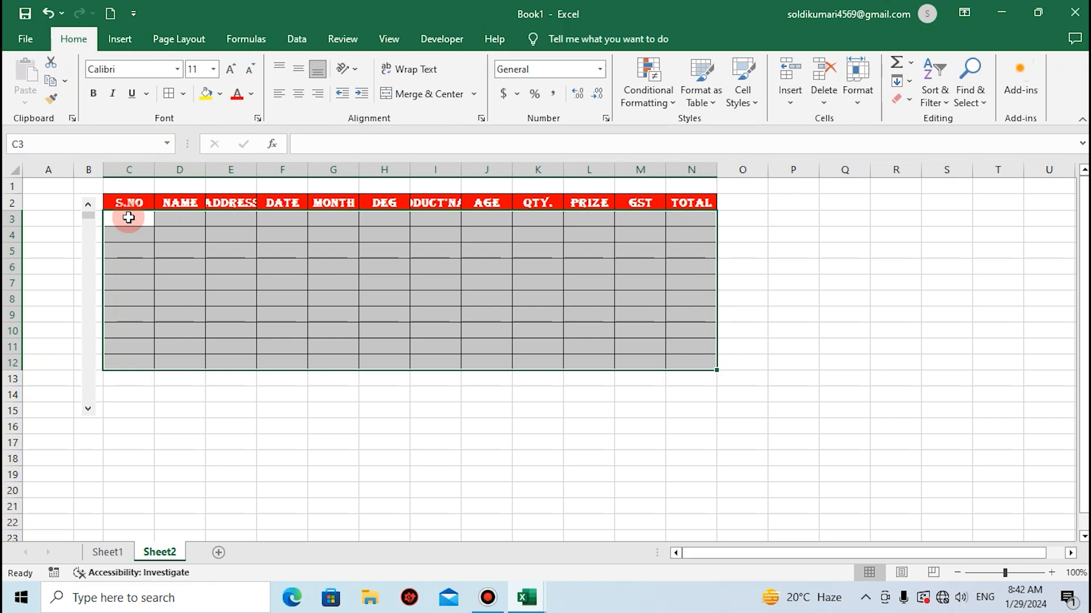
# Try the scroll bar, then resize it to span rows 2 to 12, matching the table's height.
pyautogui.click(87, 344)
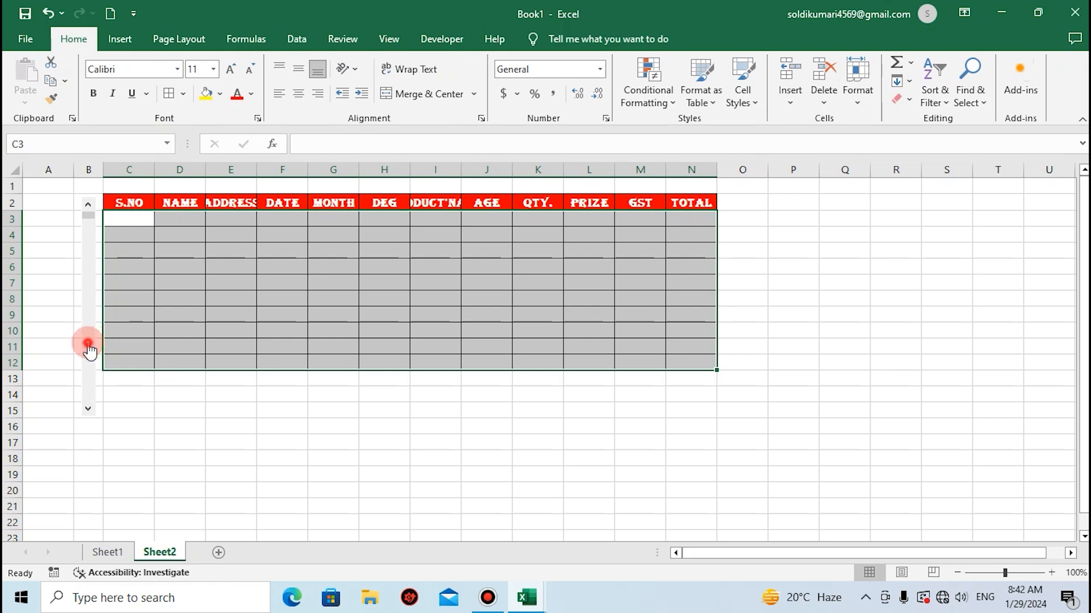
pyautogui.click(87, 409)
pyautogui.rightClick(86, 415)
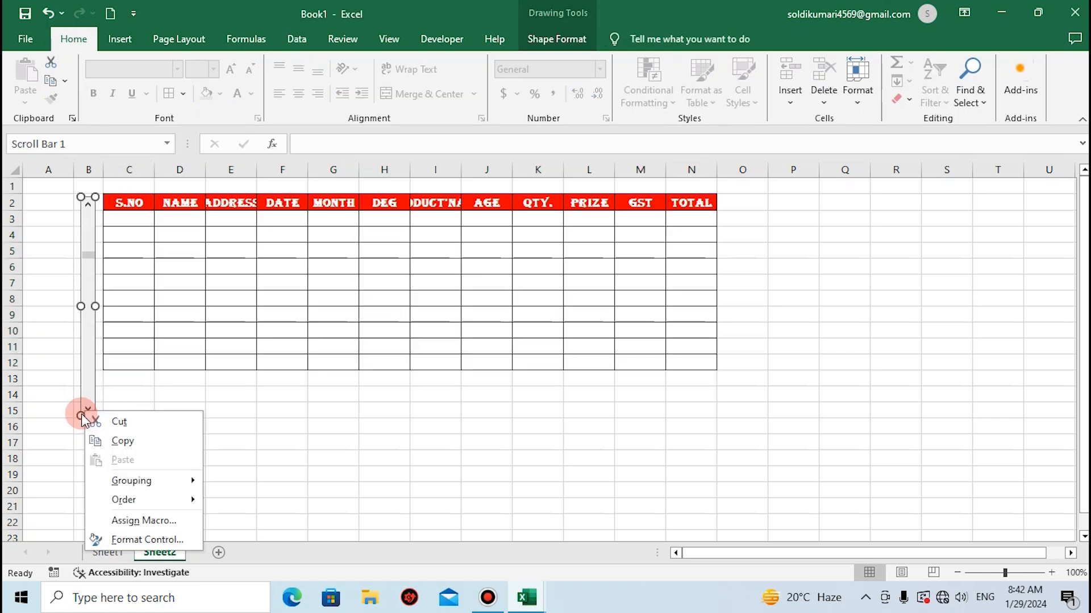
pyautogui.click(81, 198)
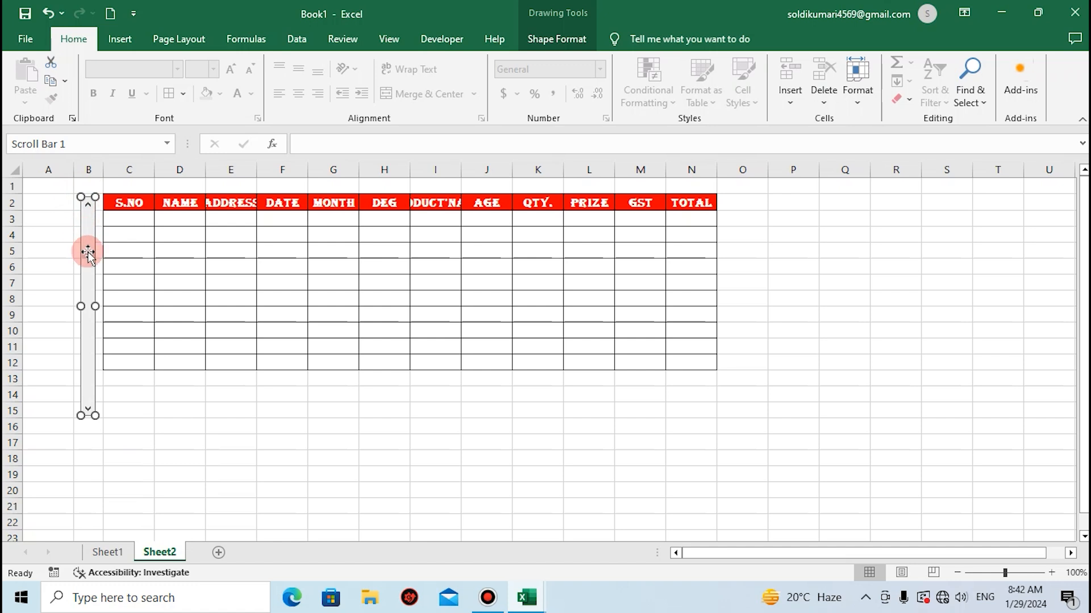
pyautogui.moveTo(95, 196)
pyautogui.mouseDown()
pyautogui.moveTo(95, 250)
pyautogui.moveTo(86, 215)
pyautogui.mouseUp()
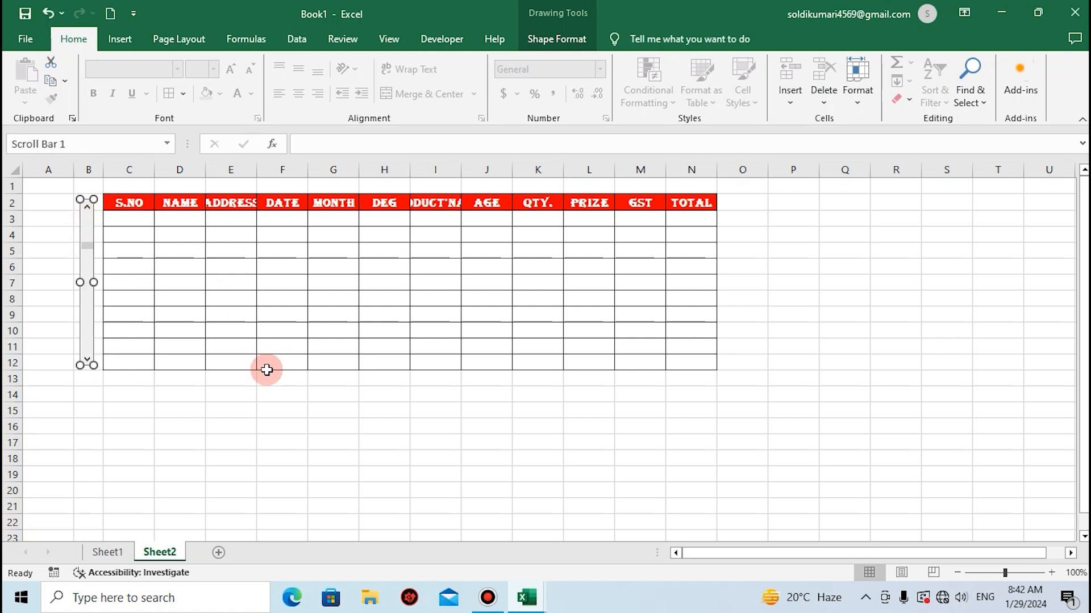
pyautogui.click(241, 394)
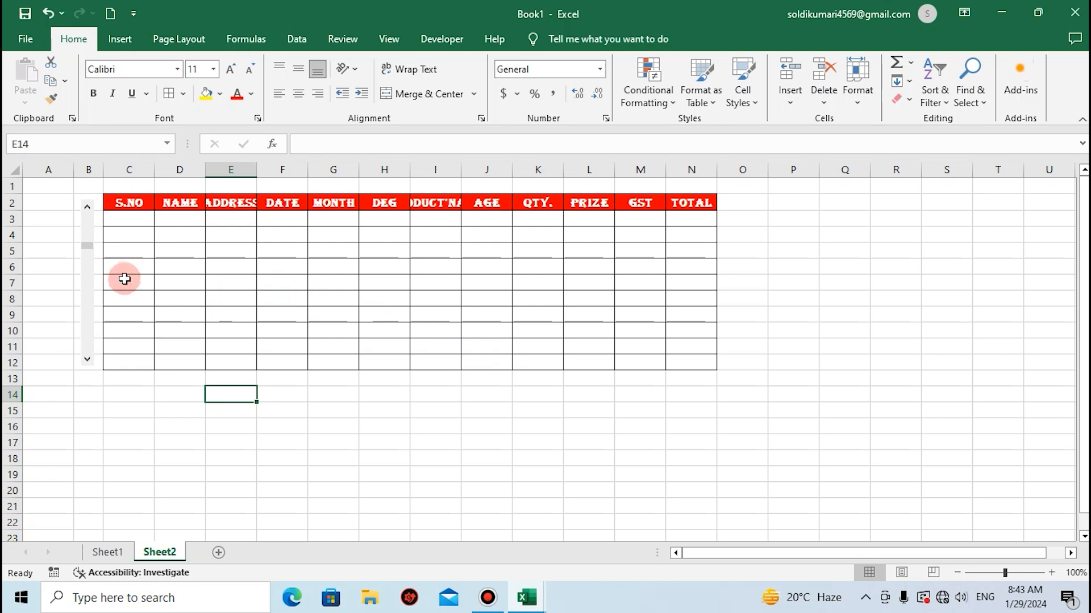
# In the scroll bar's format settings, set the current value to 1, minimum to 1, maximum to 240 and page change to 10.
pyautogui.rightClick(84, 264)
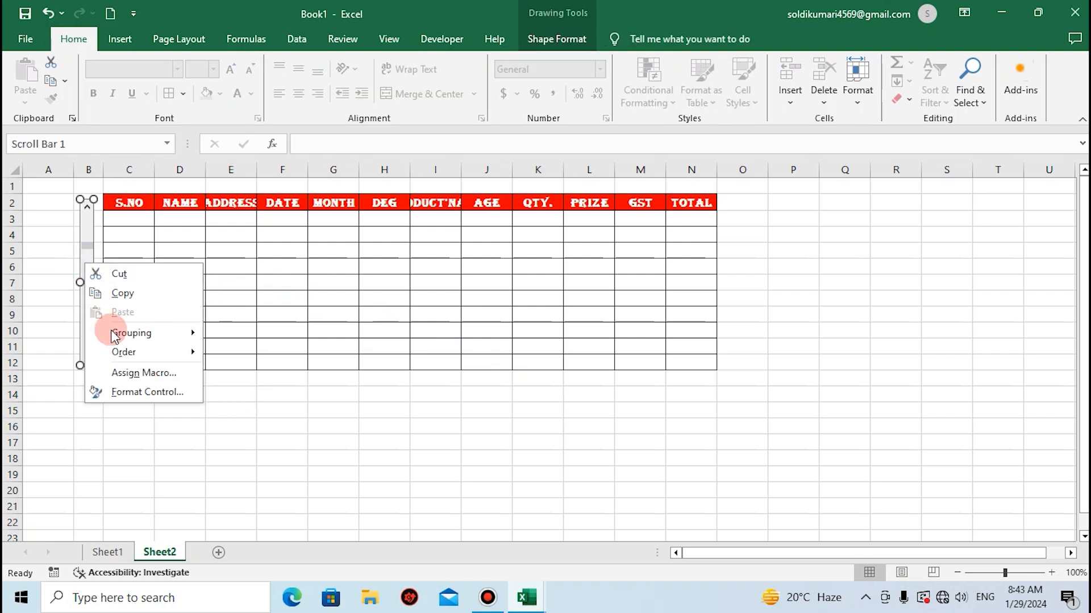
pyautogui.click(130, 392)
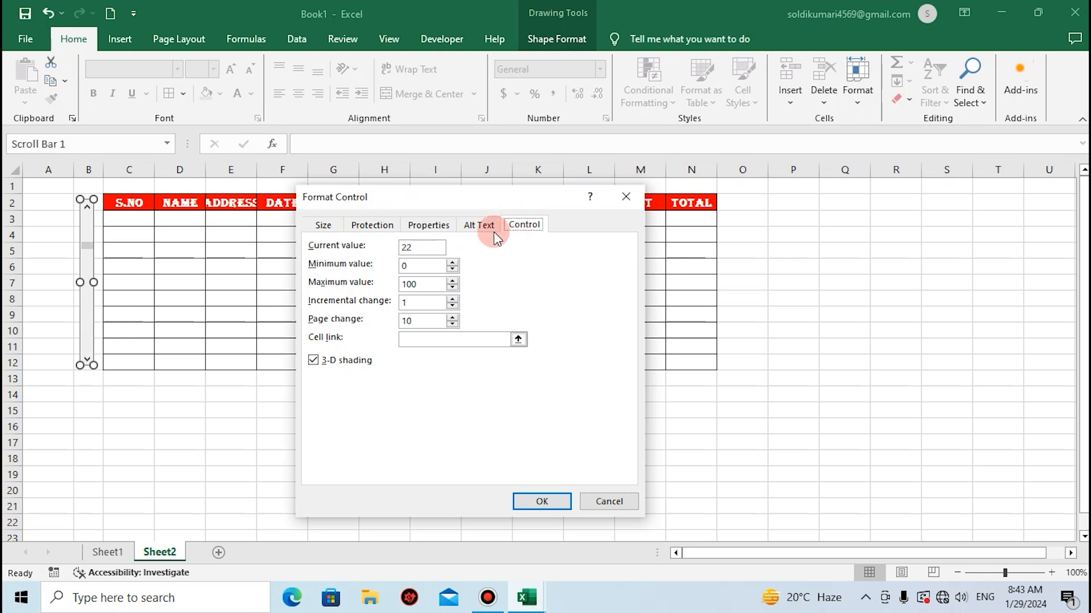
pyautogui.click(410, 249)
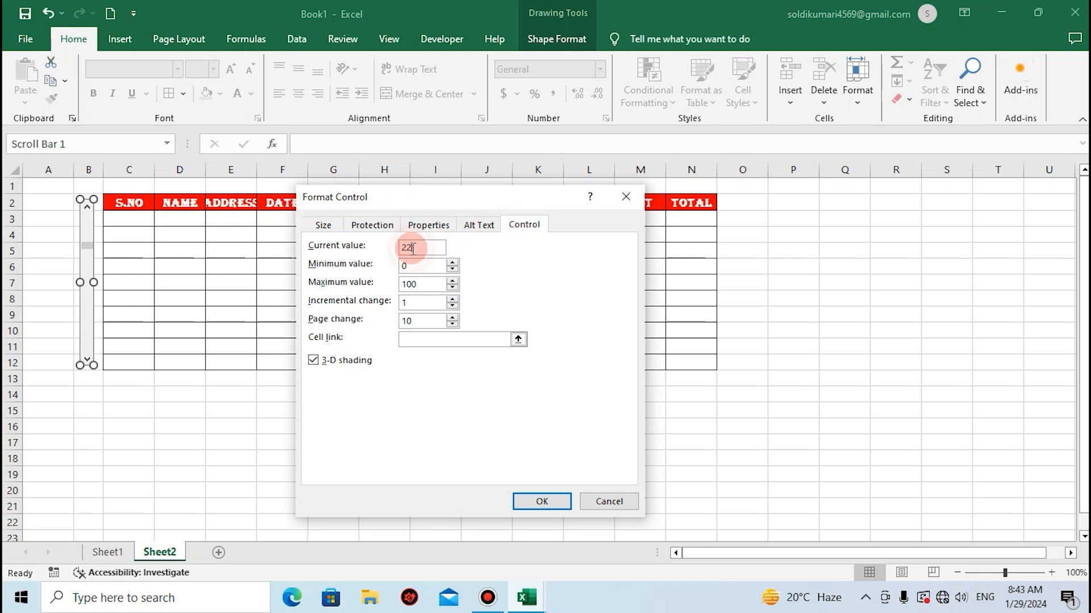
pyautogui.write('1')
pyautogui.click(413, 266)
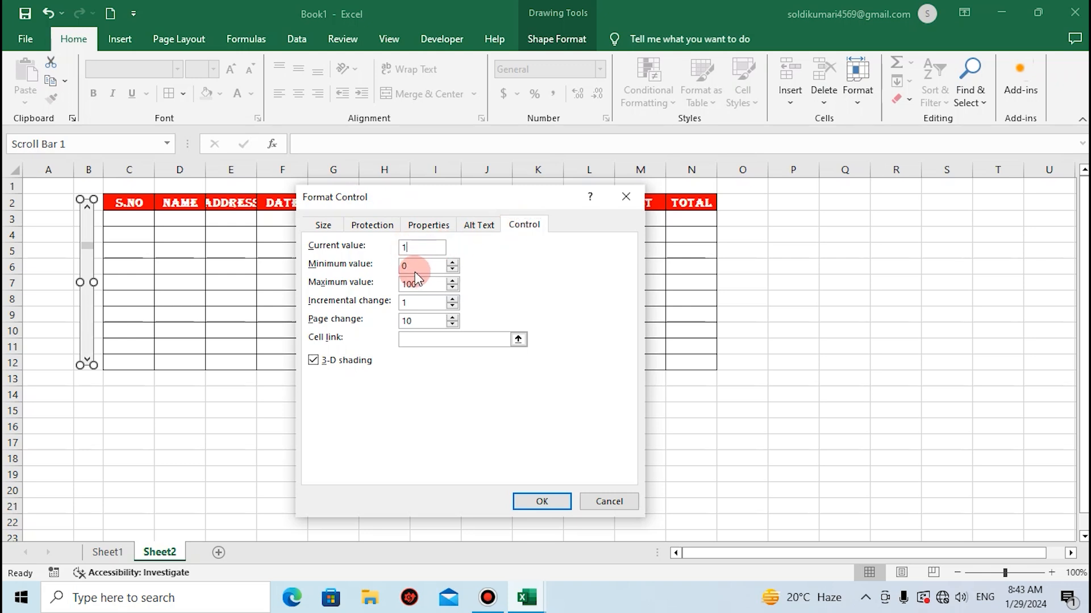
pyautogui.press('BackSpace')
pyautogui.click(421, 284)
pyautogui.click(422, 319)
# Link the scroll bar to cell P2 of Sheet2 and apply the control settings.
pyautogui.click(450, 337)
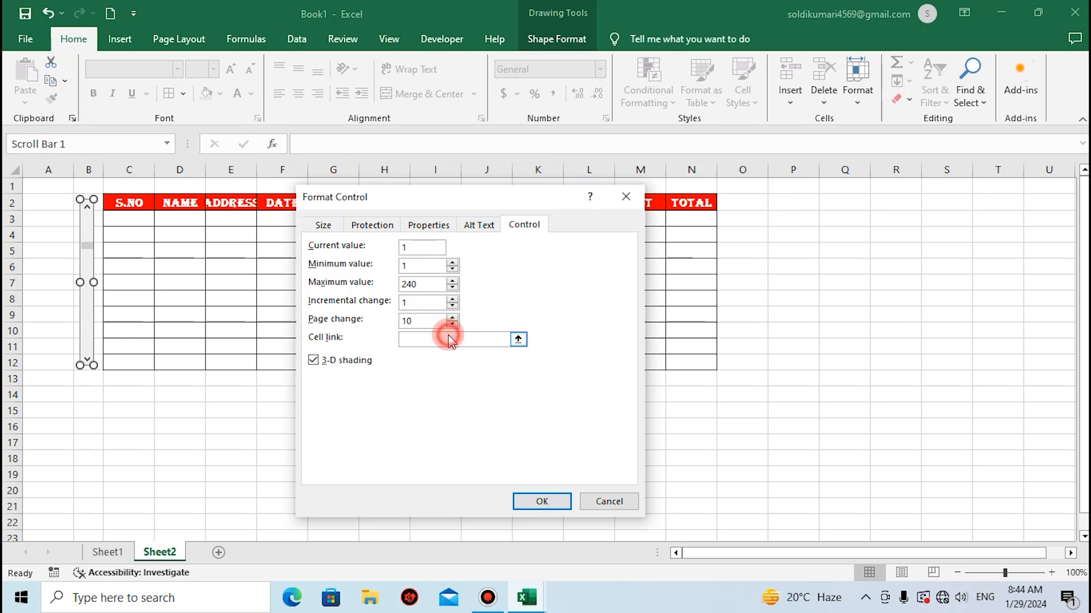
pyautogui.click(789, 200)
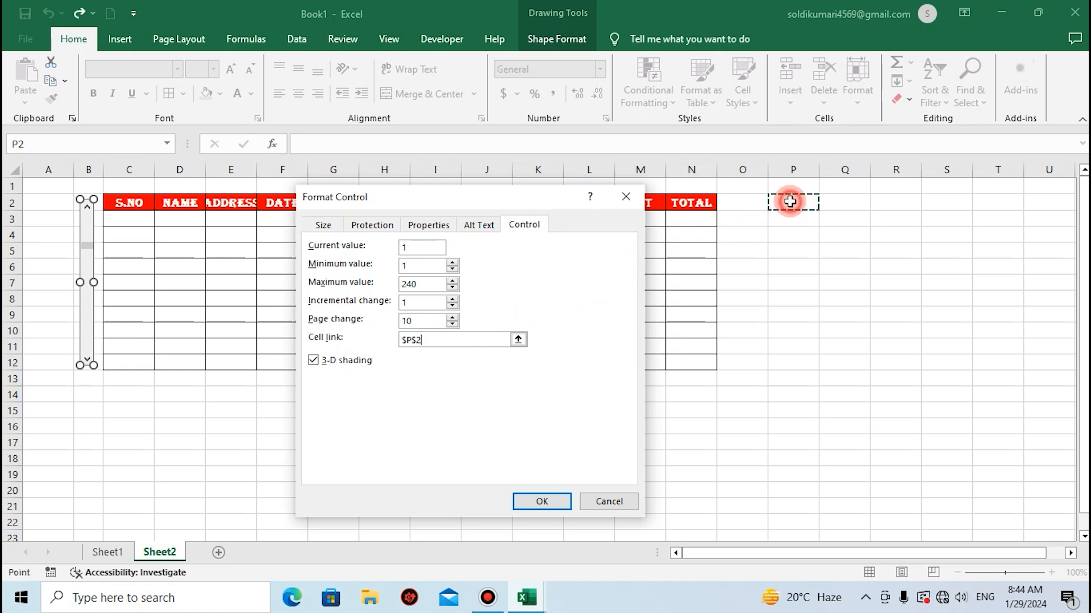
pyautogui.click(538, 497)
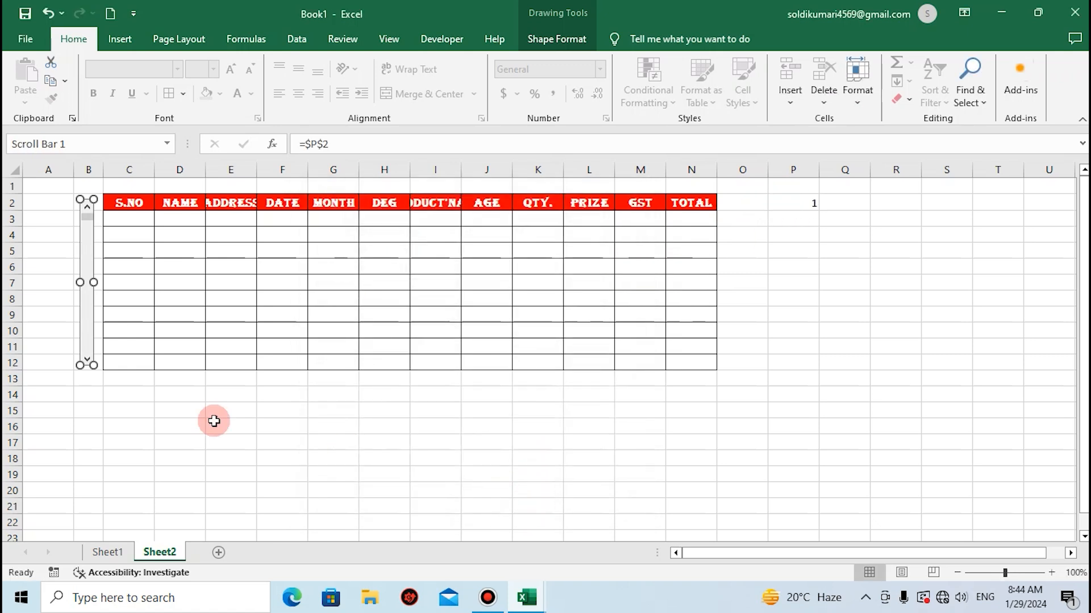
# Deselect the scroll bar and step it downward several times to check that linked cell P2 responds.
pyautogui.click(85, 409)
pyautogui.click(87, 359)
pyautogui.click(87, 360)
pyautogui.click(87, 359)
pyautogui.click(87, 360)
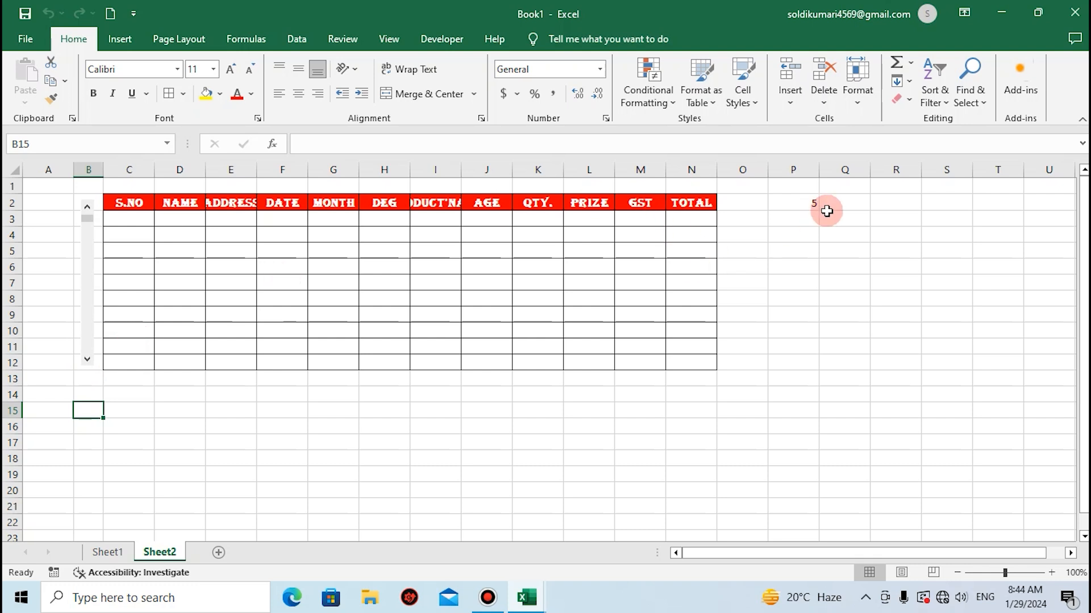
pyautogui.click(87, 360)
pyautogui.click(87, 359)
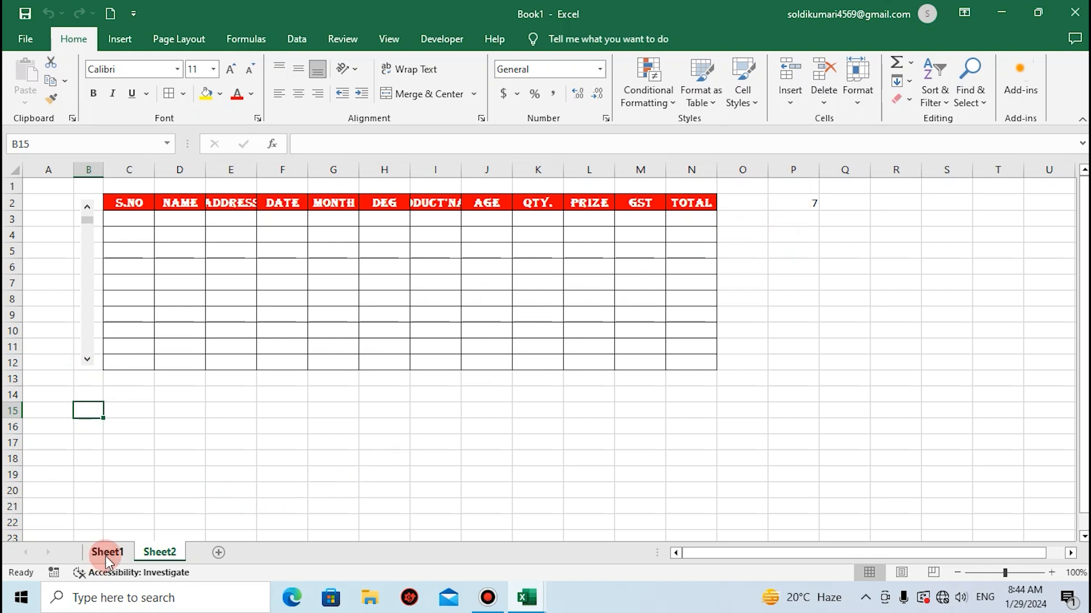
# Replace the scroll bar's cell link with Sheet1!$N$2 and apply the change.
pyautogui.rightClick(84, 329)
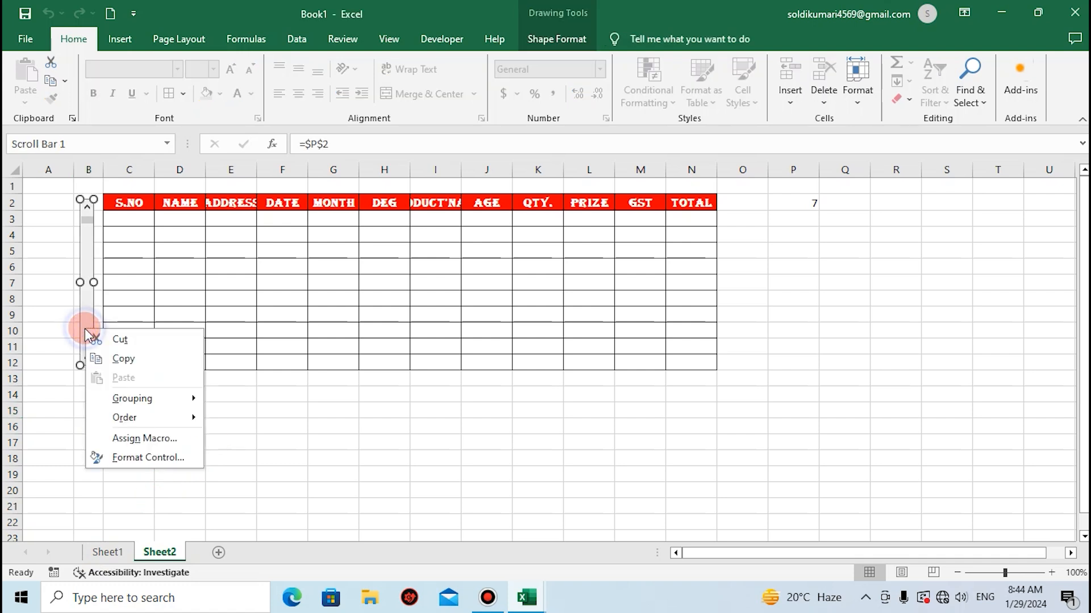
pyautogui.click(120, 458)
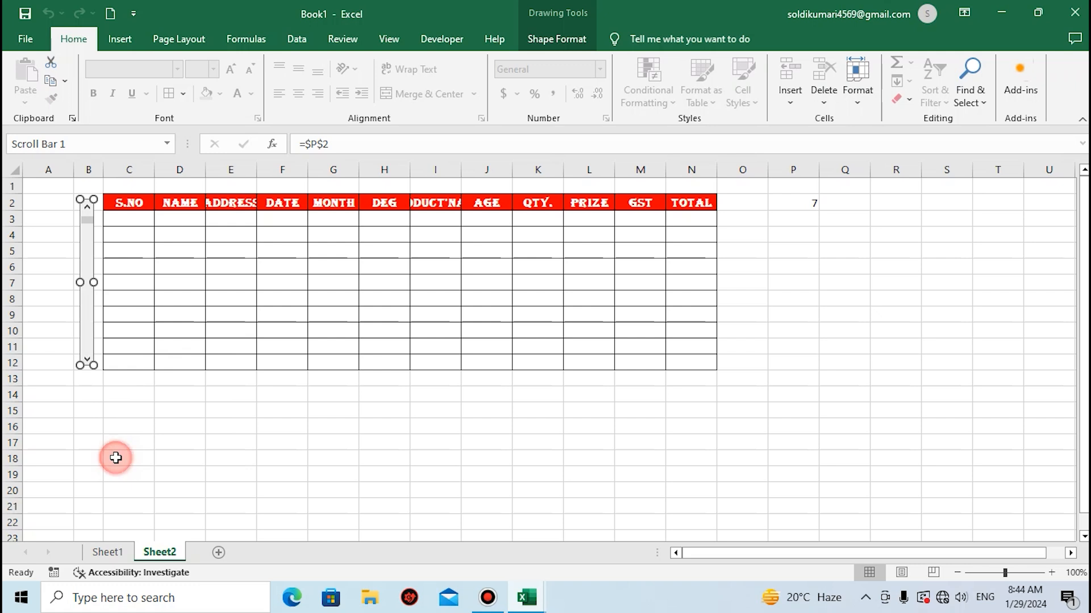
pyautogui.click(429, 341)
pyautogui.press('BackSpace')
pyautogui.press('BackSpace')
pyautogui.press('BackSpace')
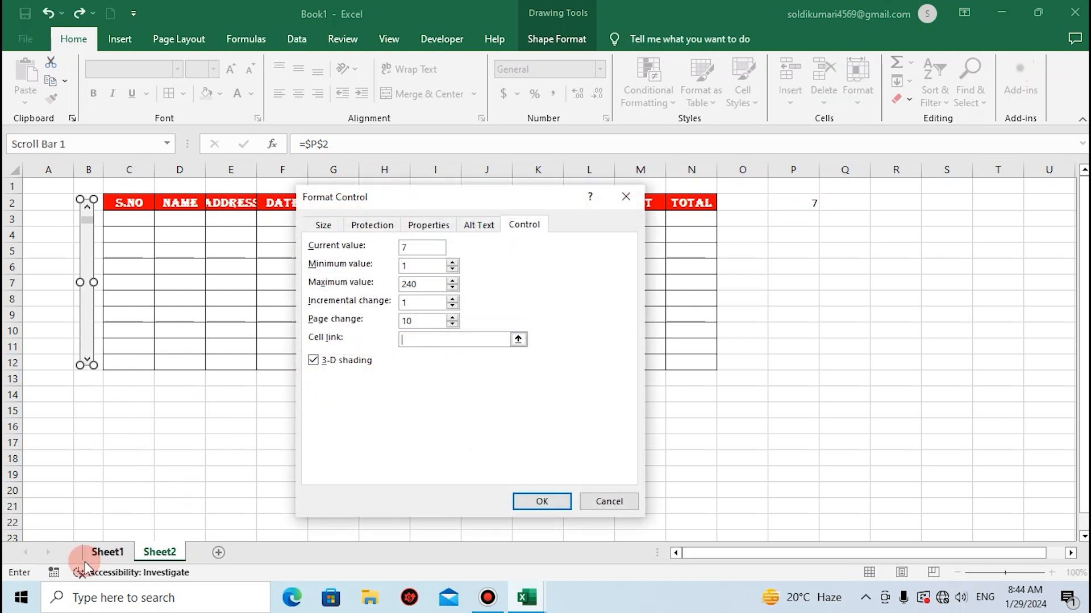
pyautogui.click(105, 553)
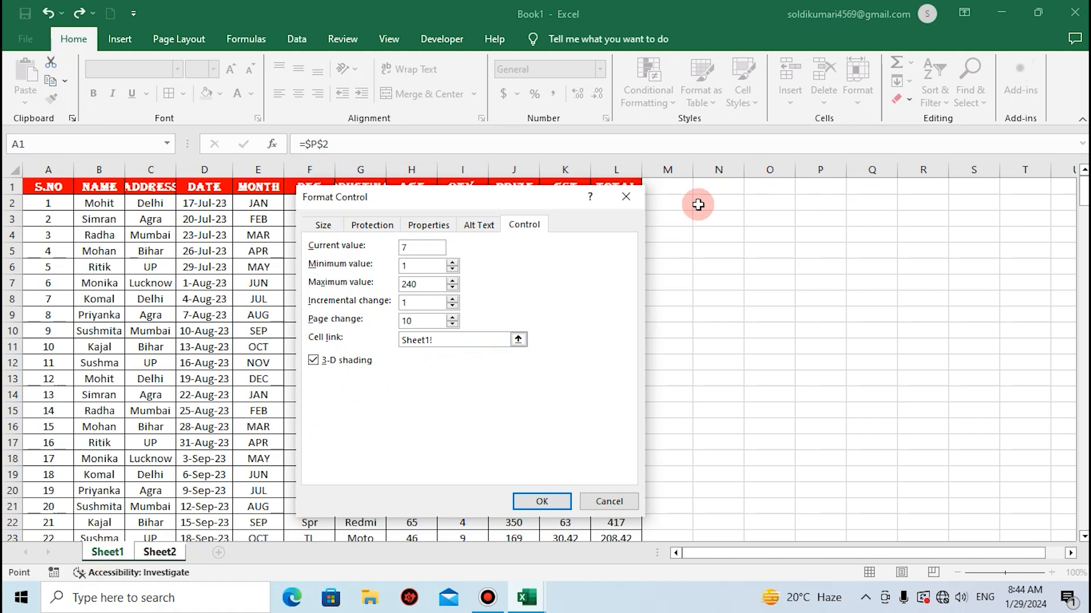
pyautogui.click(720, 200)
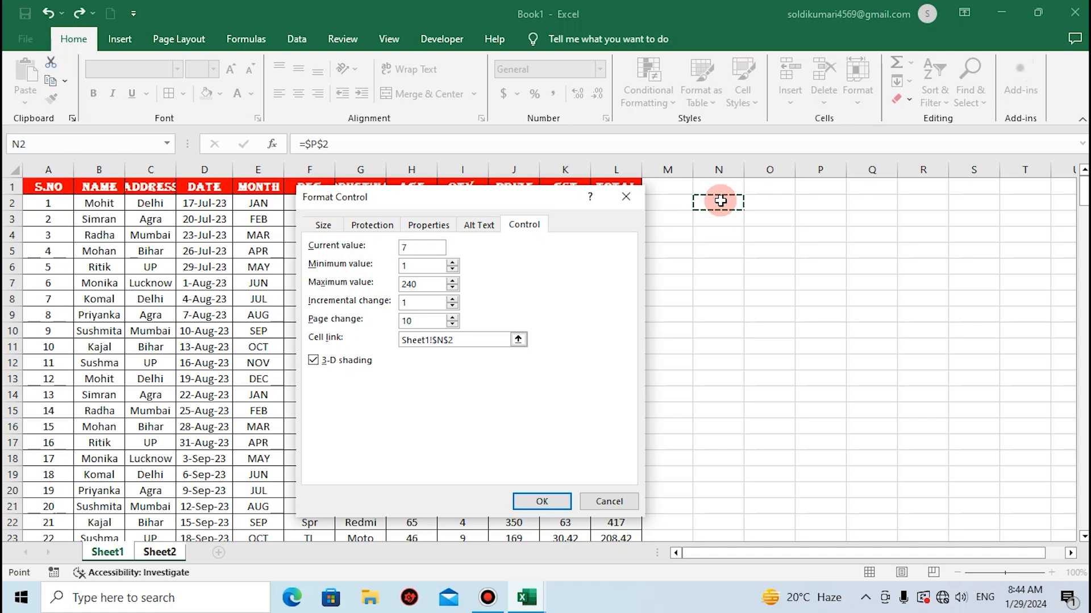
pyautogui.click(537, 500)
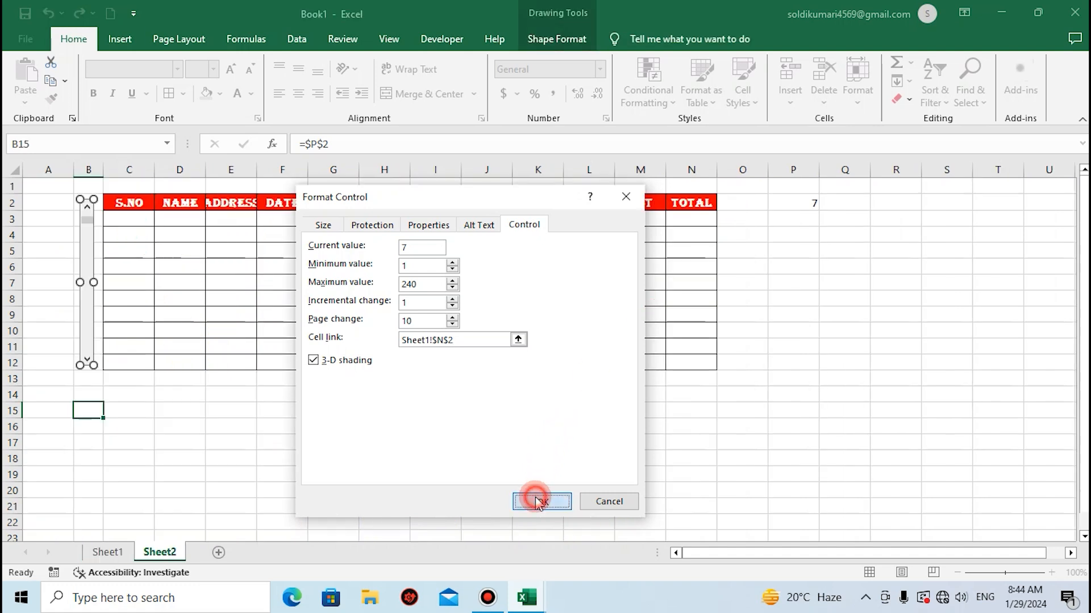
# Scroll down with the scroll bar and check on Sheet1 that linked cell N2 follows, returning to Sheet2.
pyautogui.click(157, 420)
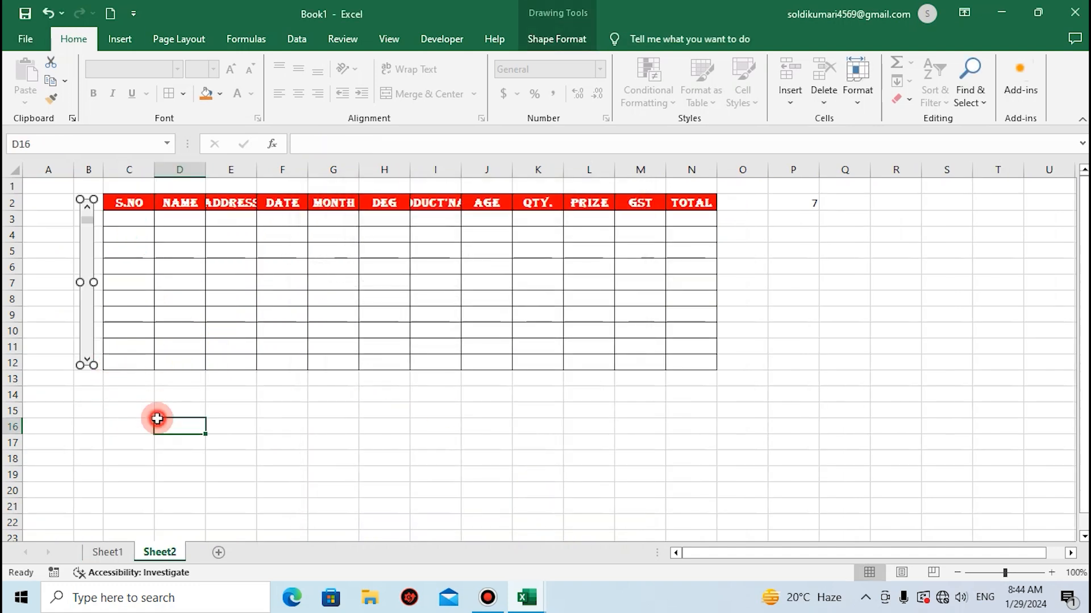
pyautogui.click(87, 358)
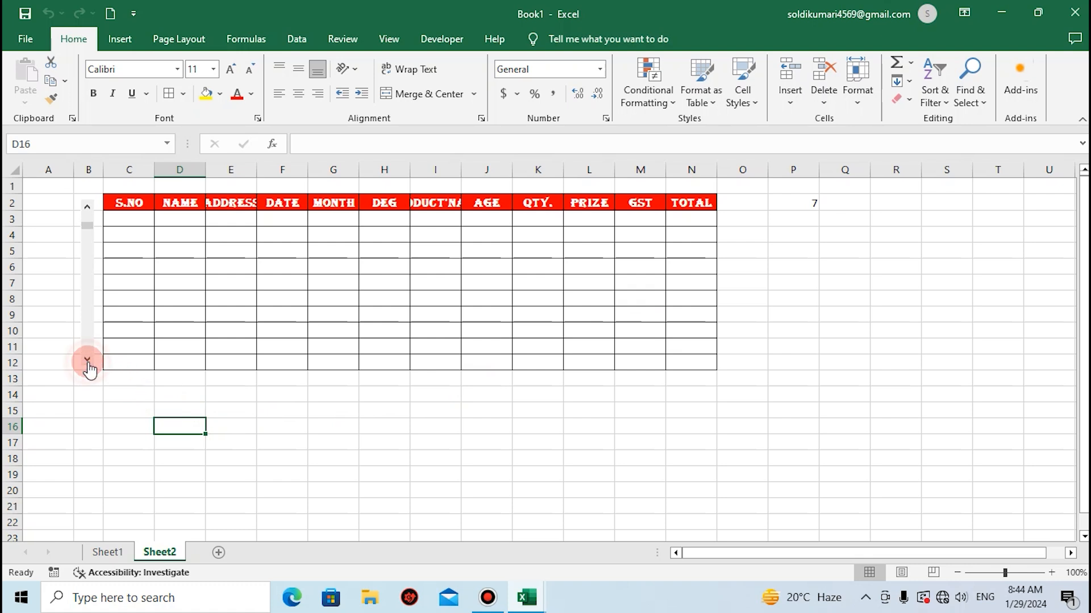
pyautogui.click(107, 551)
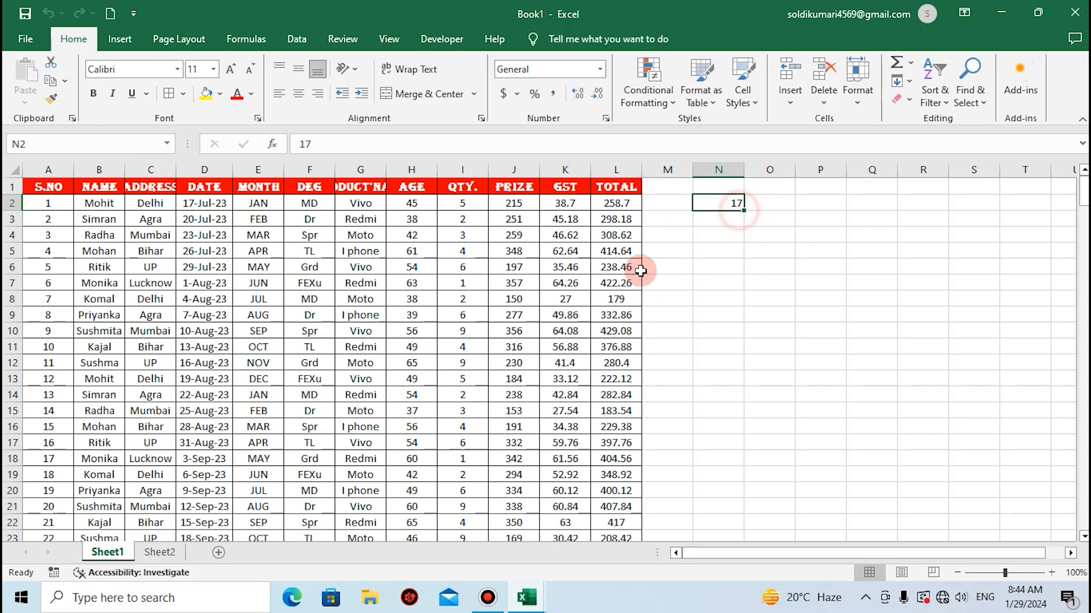
pyautogui.click(164, 550)
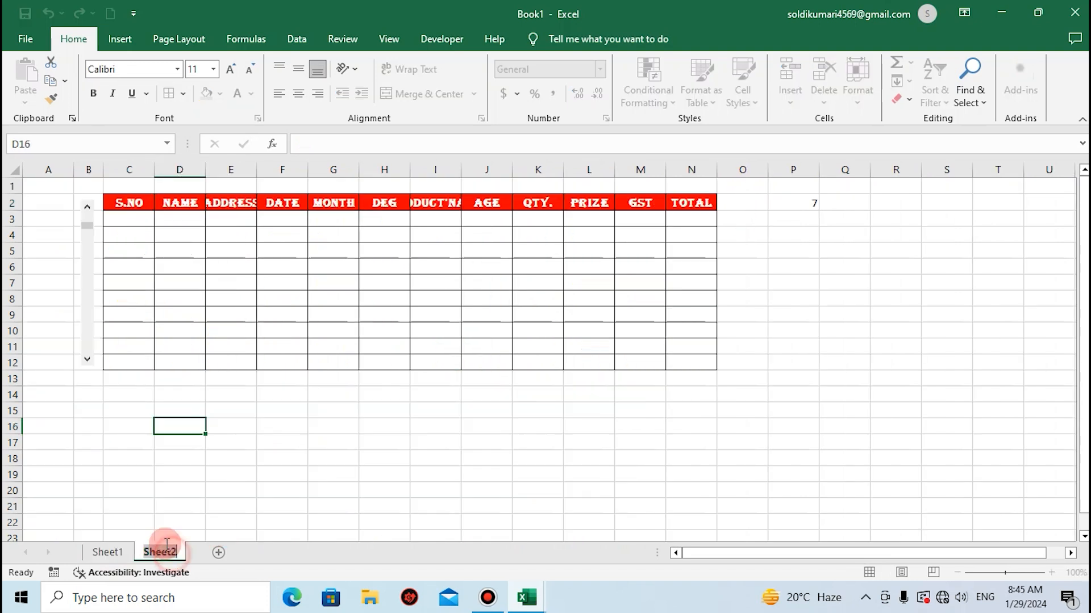
pyautogui.click(88, 361)
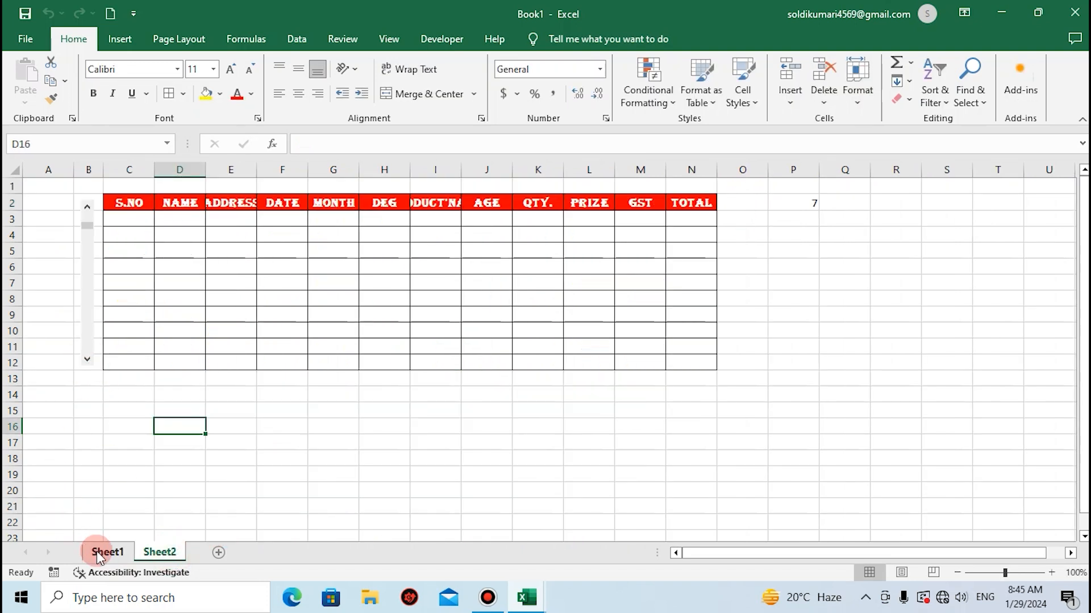
pyautogui.click(94, 552)
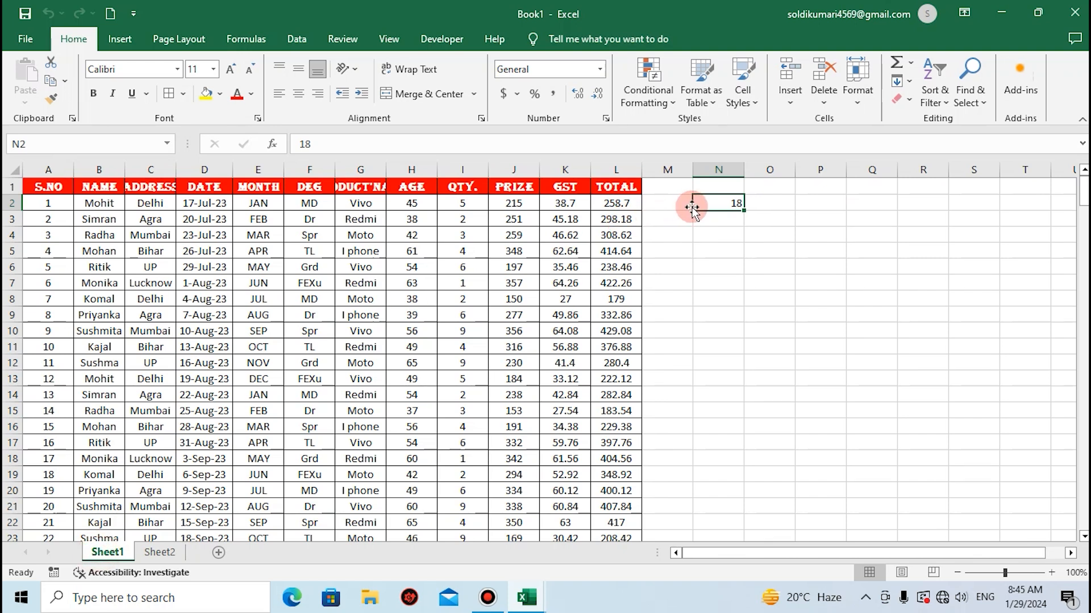
pyautogui.click(160, 551)
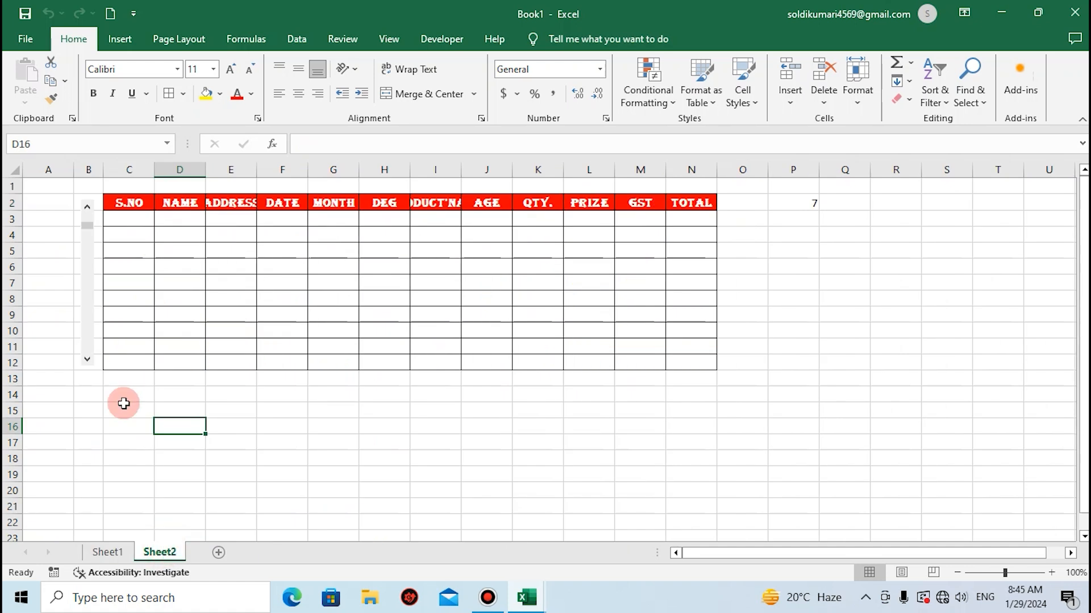
# Enter the formula =OFFSET(Sheet1!A1,Sheet1!$N$2,0) in cell C3 of Sheet2.
pyautogui.click(125, 224)
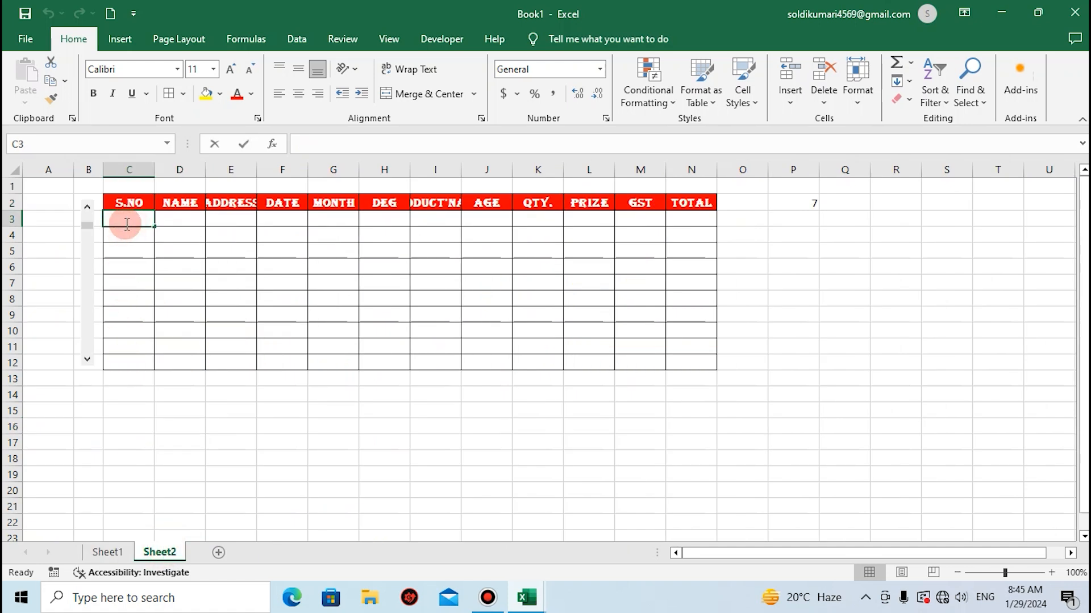
pyautogui.write('=offset')
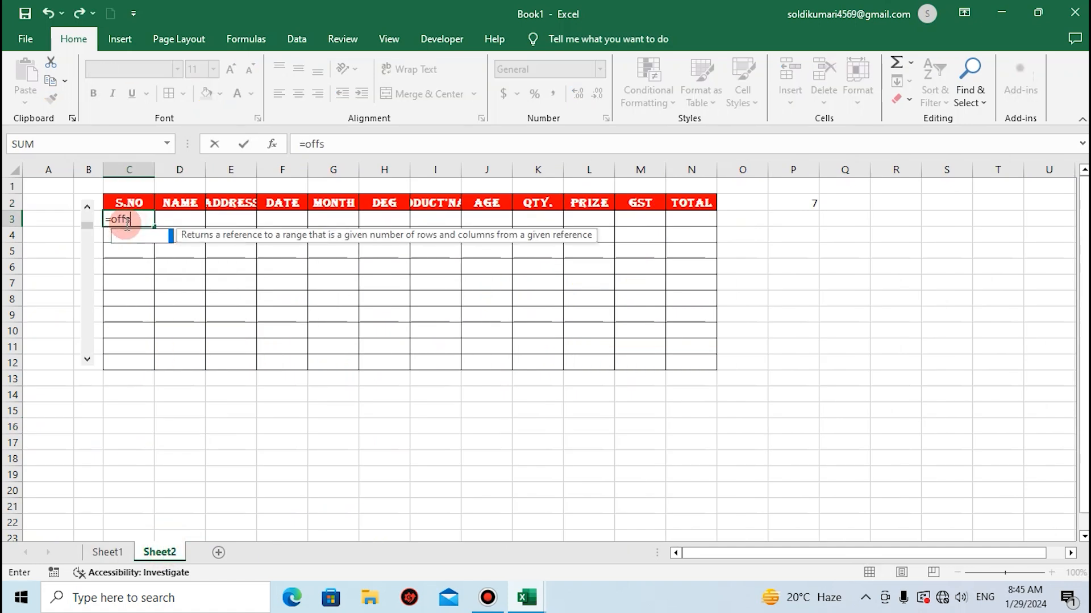
pyautogui.press('Tab')
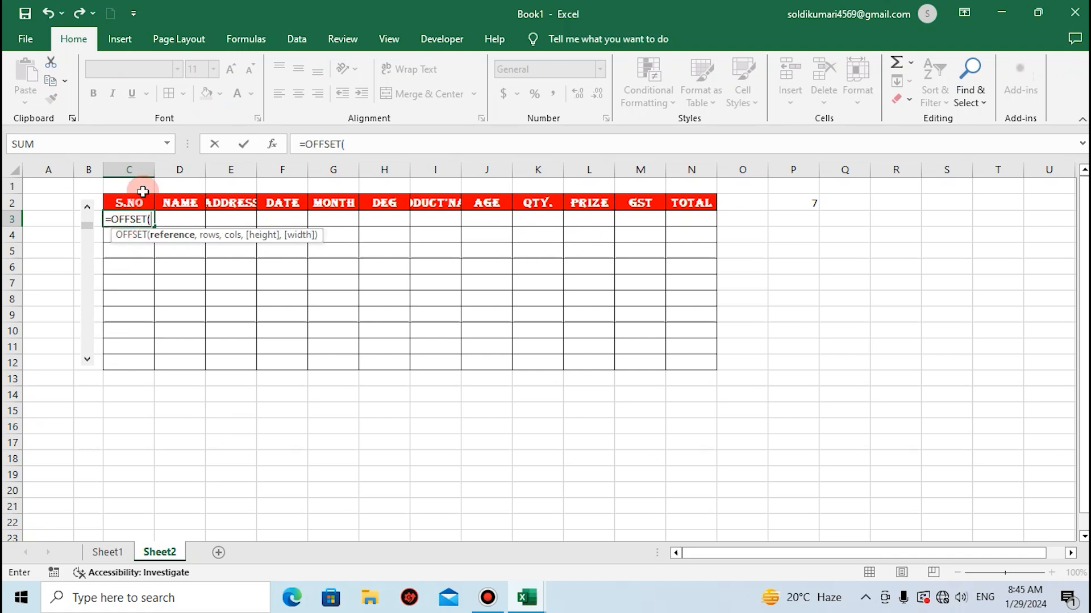
pyautogui.click(122, 555)
pyautogui.click(55, 187)
pyautogui.write(',')
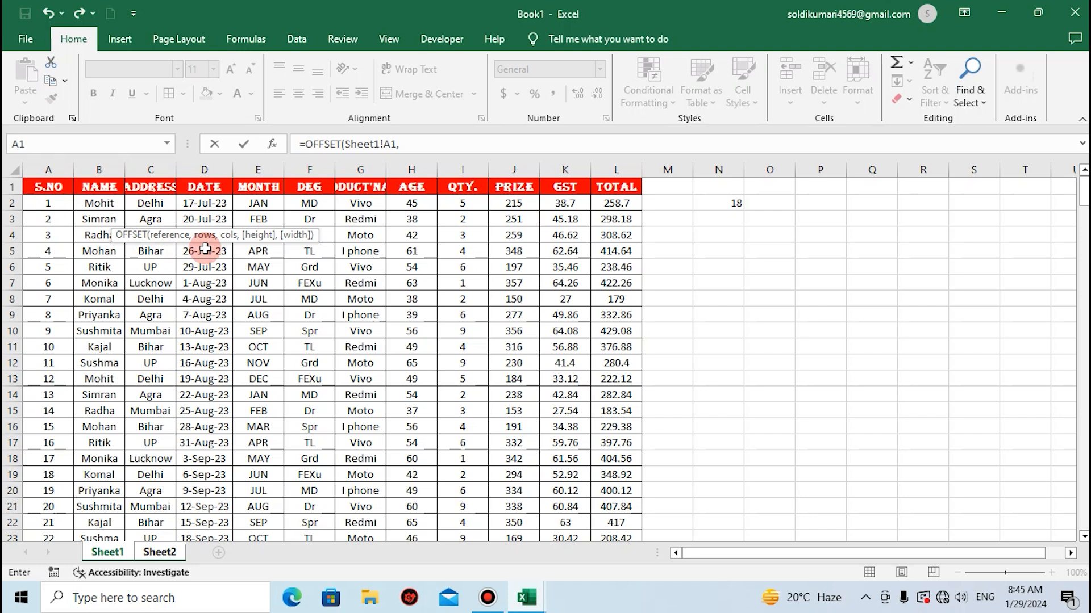
pyautogui.click(731, 202)
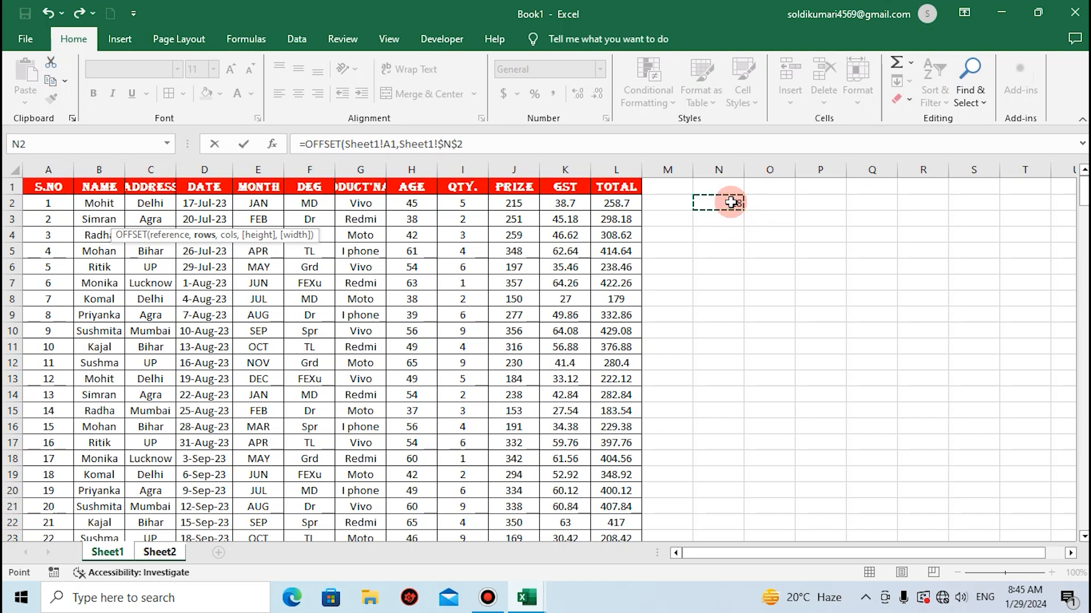
pyautogui.write(',')
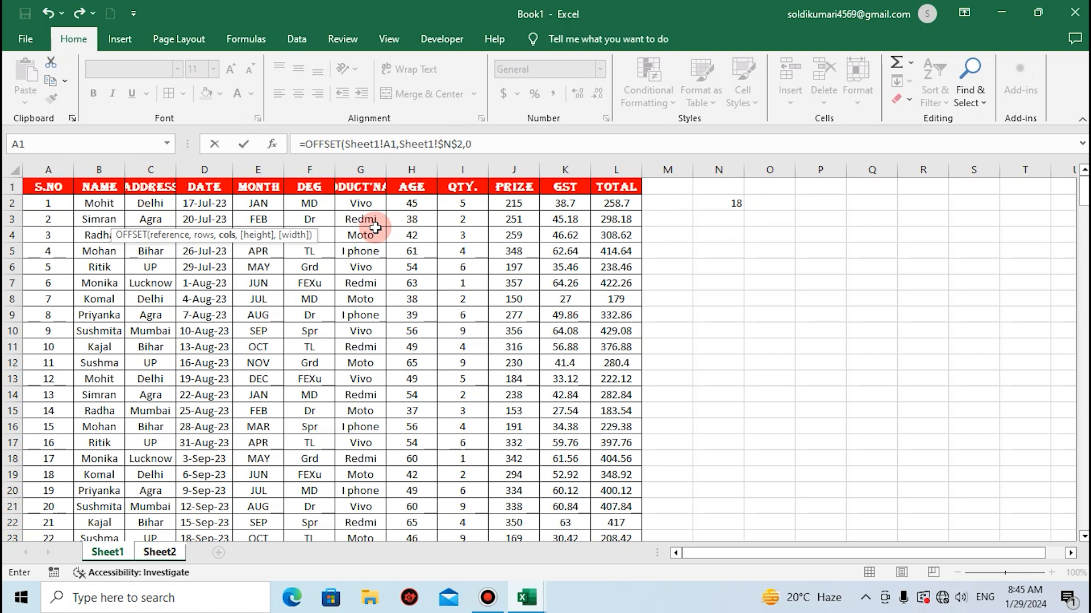
pyautogui.write('0)')
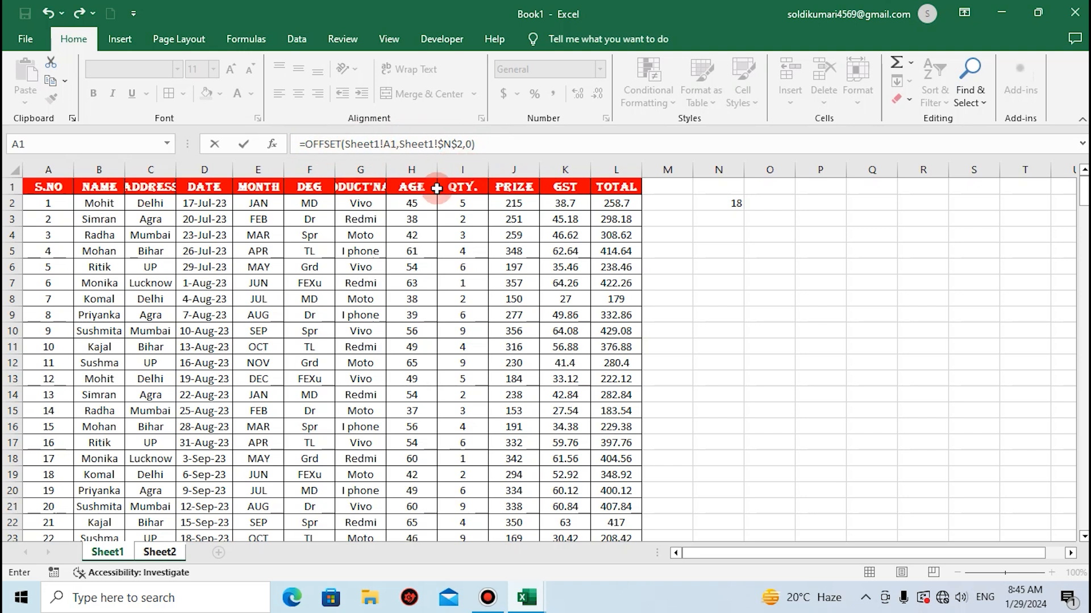
pyautogui.press('Return')
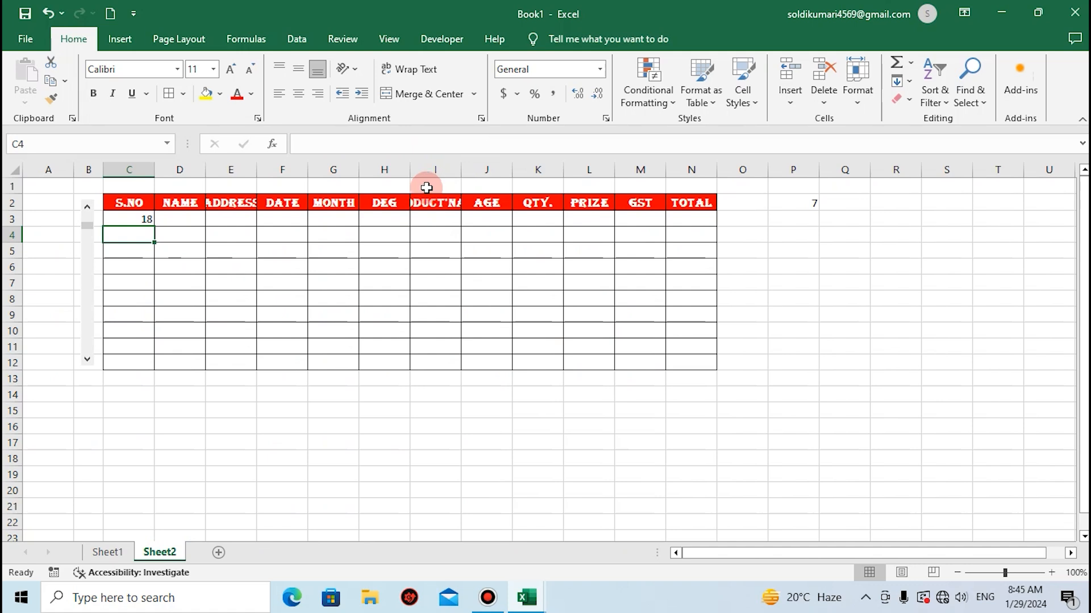
# Try filling the C3 formula across the whole table range C3:N12, and undo the fill.
pyautogui.click(152, 225)
pyautogui.moveTo(153, 226); pyautogui.dragTo(720, 328)
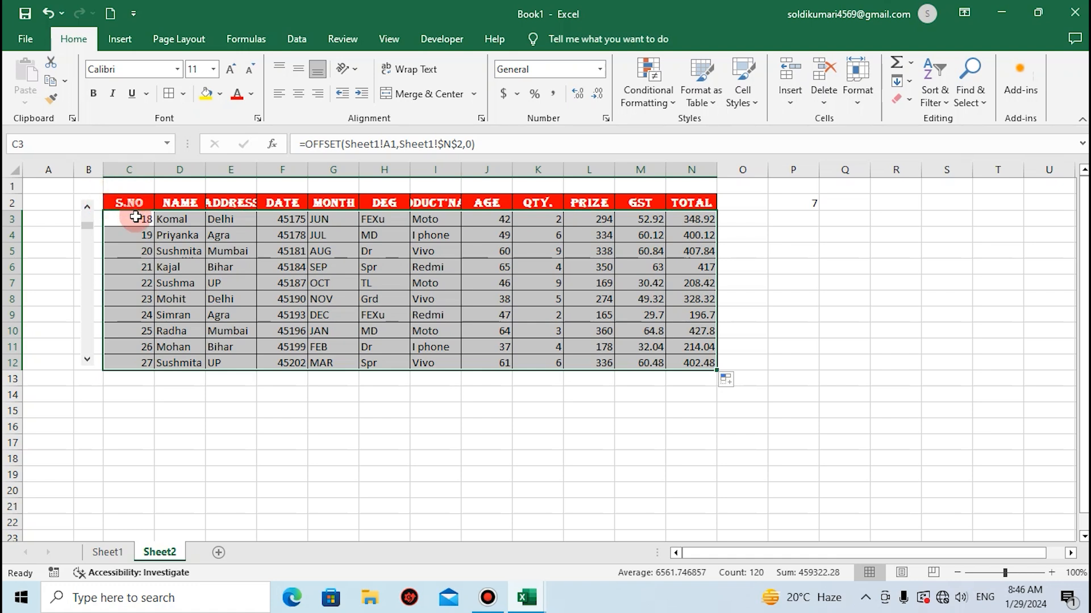
pyautogui.hotkey('ctrl', 'z')
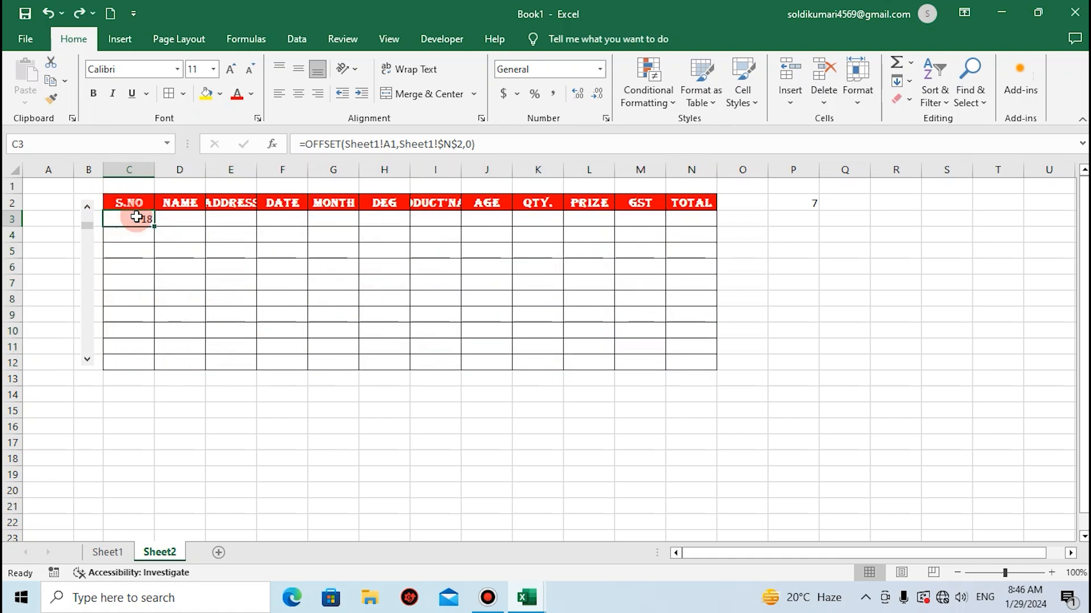
# Fill the C3 formula down the S.NO column to C12.
pyautogui.hotkey('shift', 'Down')
pyautogui.hotkey('shift', 'Down')
pyautogui.hotkey('shift', 'Down')
pyautogui.hotkey('shift', 'Down')
pyautogui.hotkey('shift', 'Down')
pyautogui.hotkey('shift', 'Down')
pyautogui.hotkey('shift', 'Down')
pyautogui.hotkey('shift', 'Down')
pyautogui.hotkey('shift', 'Down')
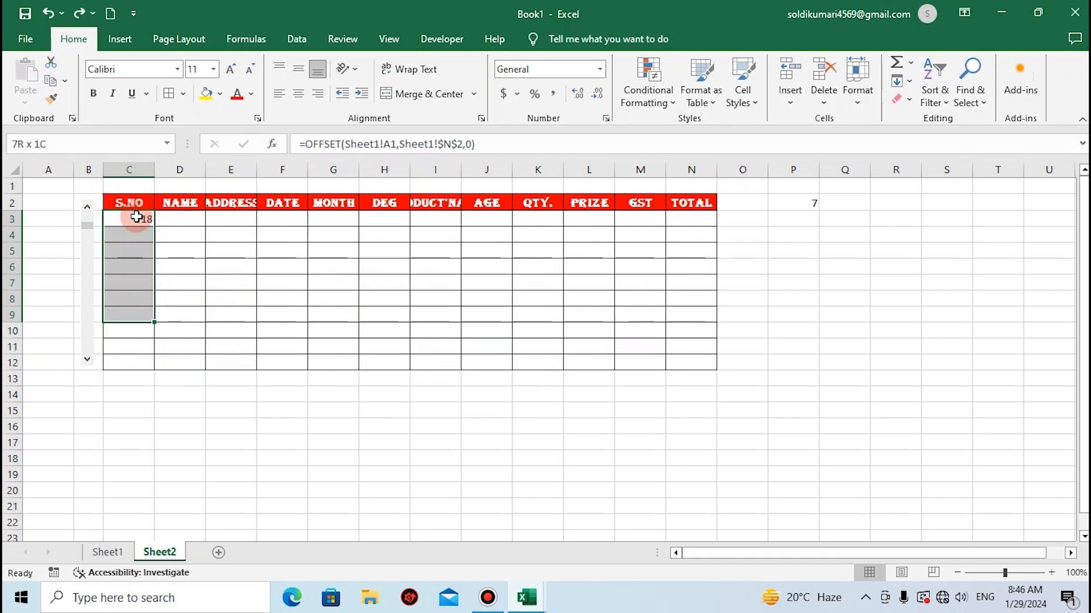
pyautogui.hotkey('ctrl', 'd')
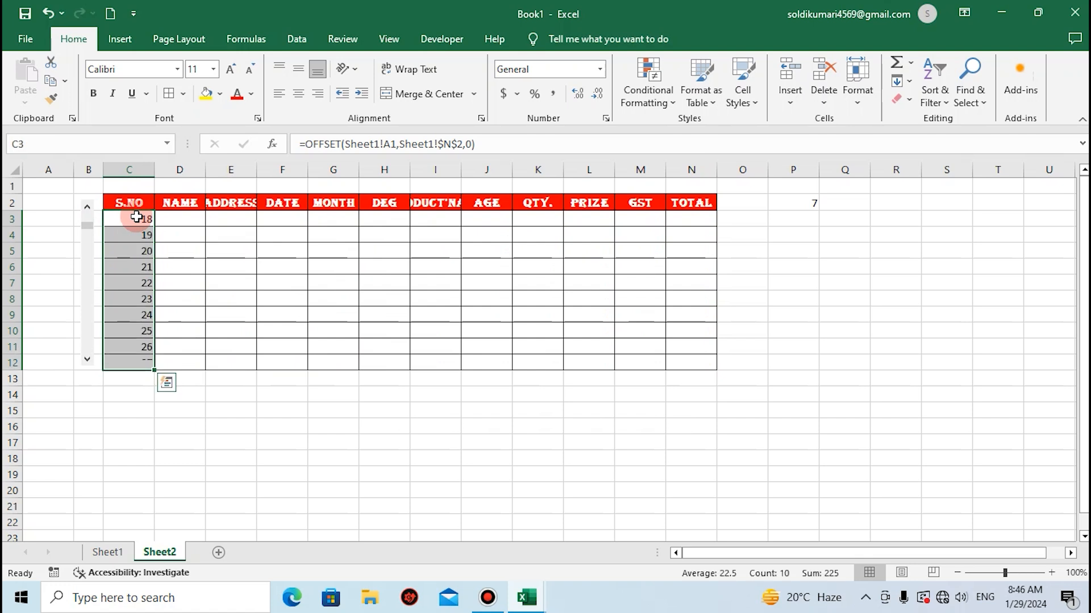
# Fill the OFFSET formulas in C3:C12 across the table through column N.
pyautogui.hotkey('shift', 'Right')
pyautogui.hotkey('shift', 'Right')
pyautogui.hotkey('shift', 'Right')
pyautogui.hotkey('shift', 'Right')
pyautogui.hotkey('shift', 'Right')
pyautogui.hotkey('shift', 'Right')
pyautogui.hotkey('shift', 'Right')
pyautogui.hotkey('shift', 'Right')
pyautogui.hotkey('shift', 'Right')
pyautogui.hotkey('shift', 'Right')
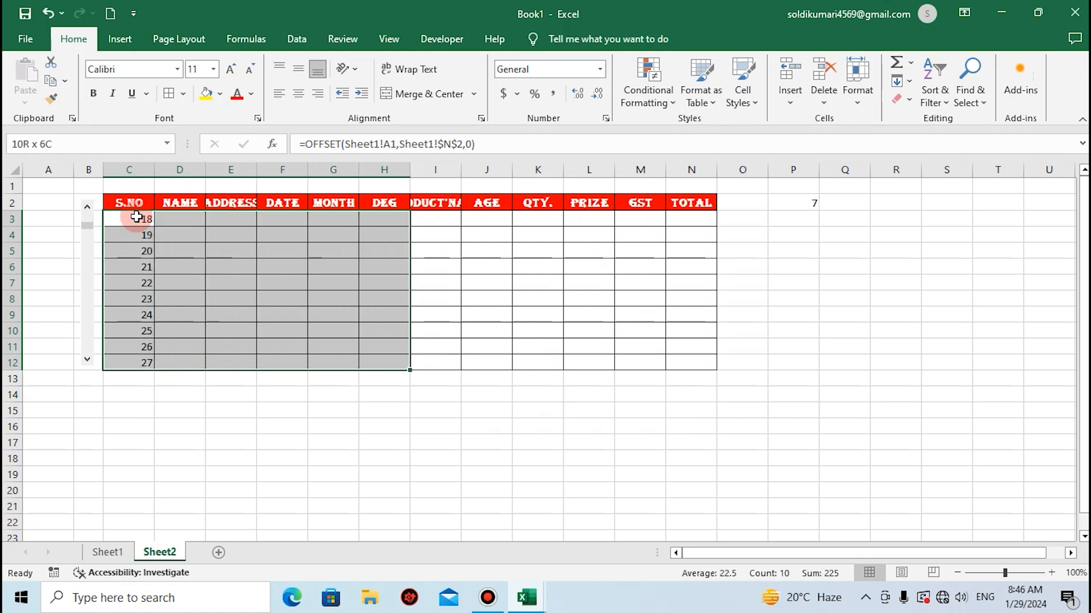
pyautogui.hotkey('shift', 'Right')
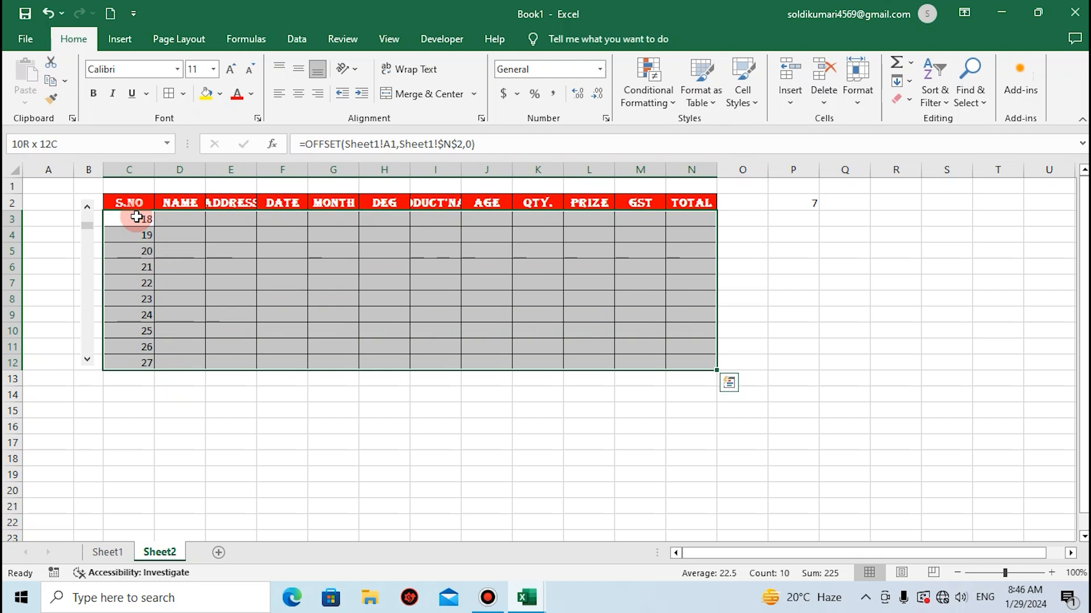
pyautogui.hotkey('ctrl', 'r')
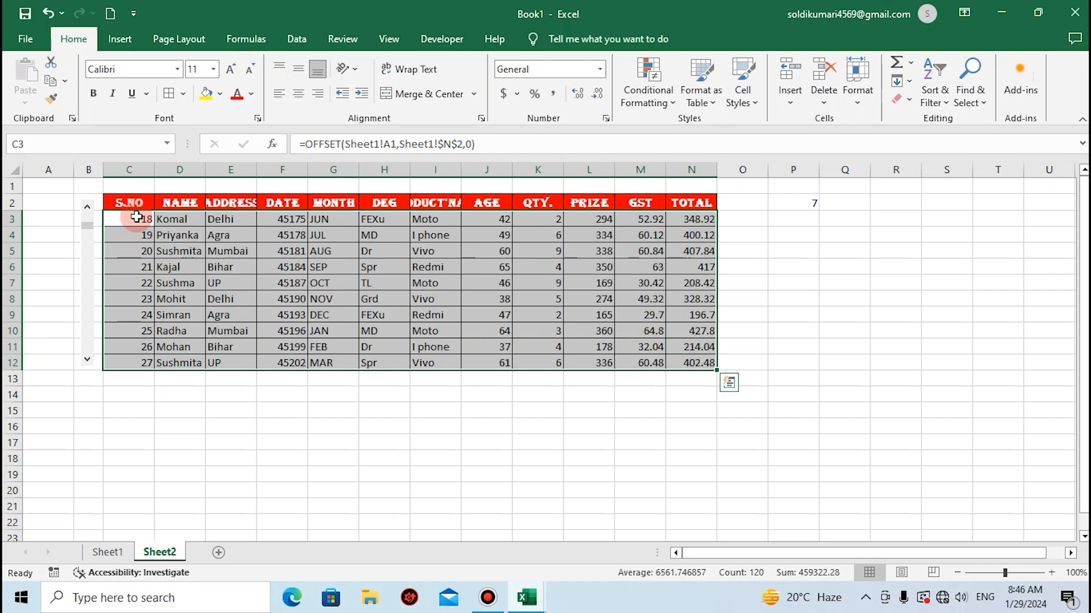
# Apply a yellow fill to cells B2:B12 behind the scroll bar.
pyautogui.click(95, 199)
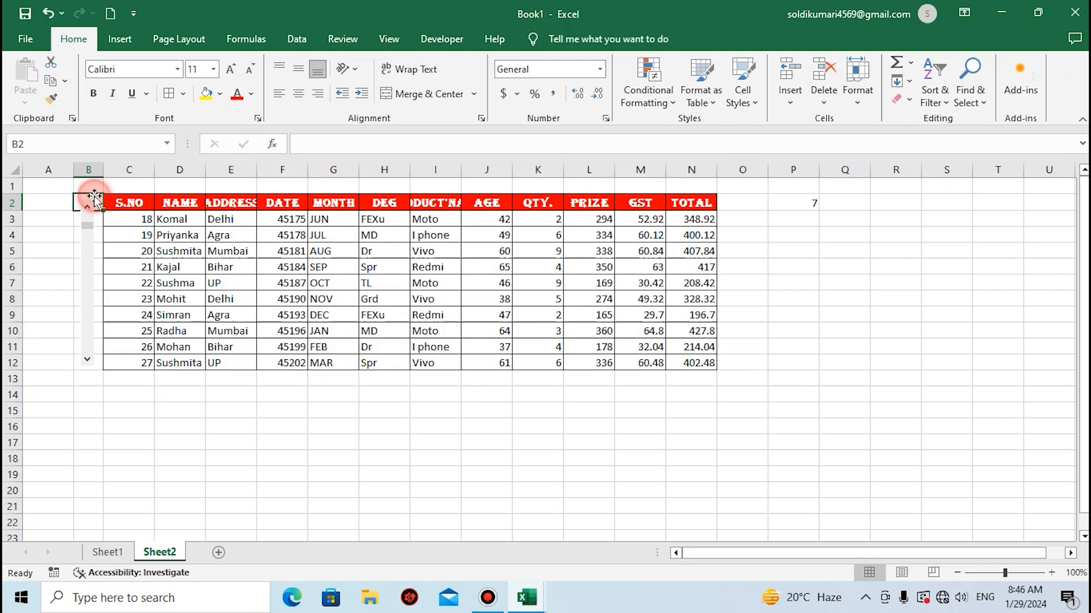
pyautogui.hotkey('shift', 'Down')
pyautogui.hotkey('shift', 'Down')
pyautogui.hotkey('shift', 'Down')
pyautogui.hotkey('shift', 'Down')
pyautogui.hotkey('shift', 'Down')
pyautogui.hotkey('shift', 'Down')
pyautogui.hotkey('shift', 'Down')
pyautogui.hotkey('shift', 'Down')
pyautogui.hotkey('shift', 'Down')
pyautogui.hotkey('shift', 'Down')
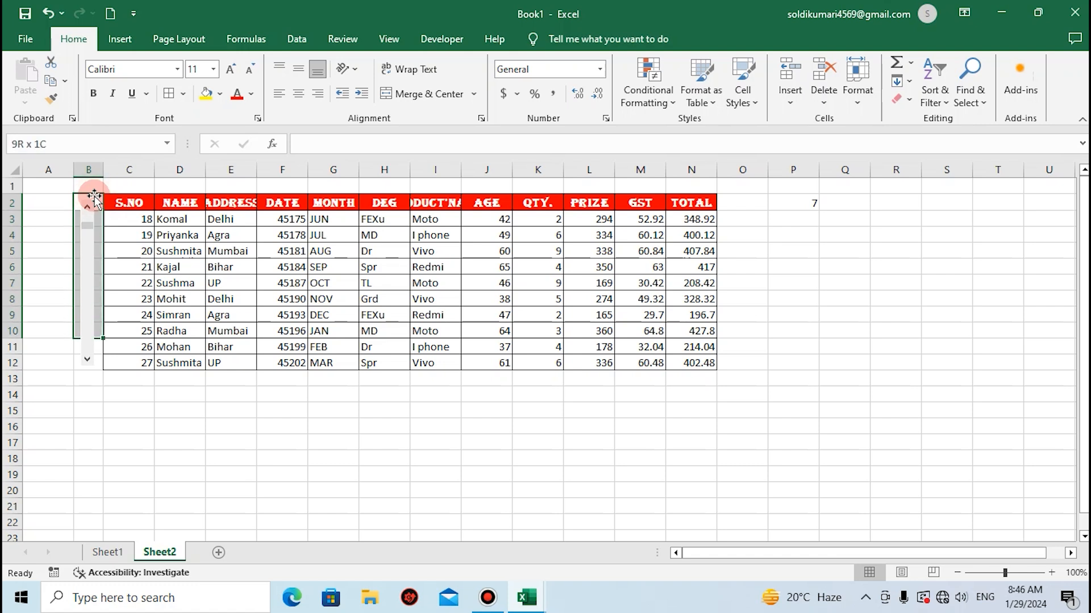
pyautogui.click(220, 94)
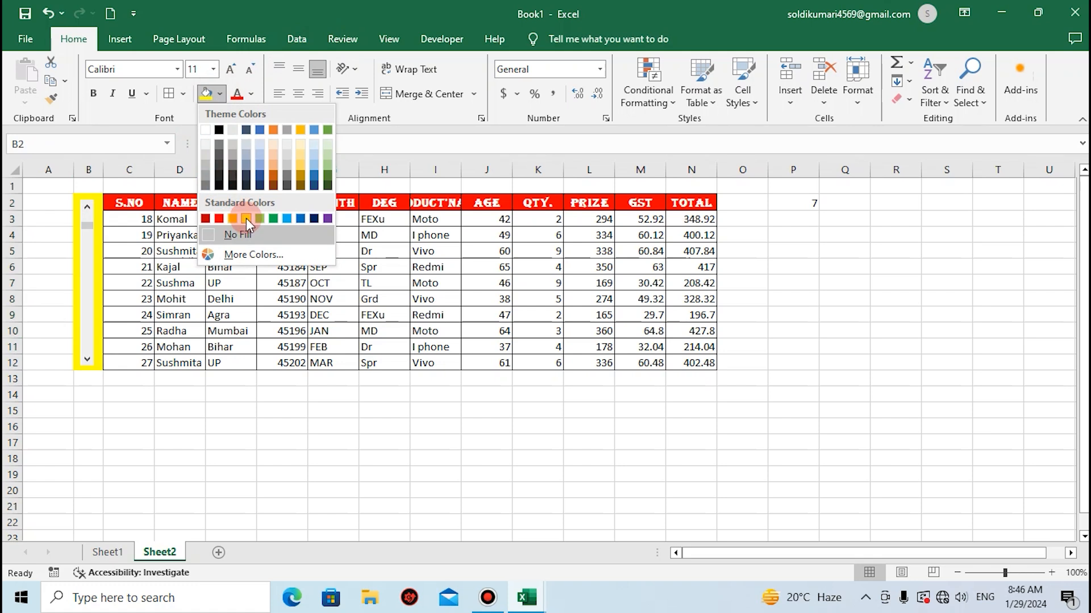
pyautogui.click(247, 218)
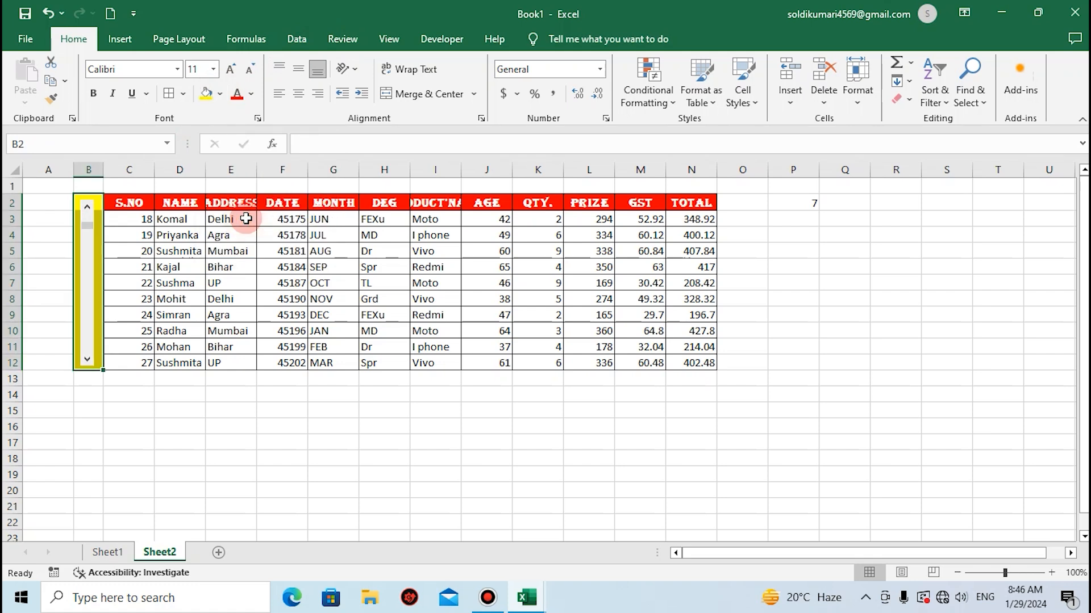
pyautogui.click(129, 378)
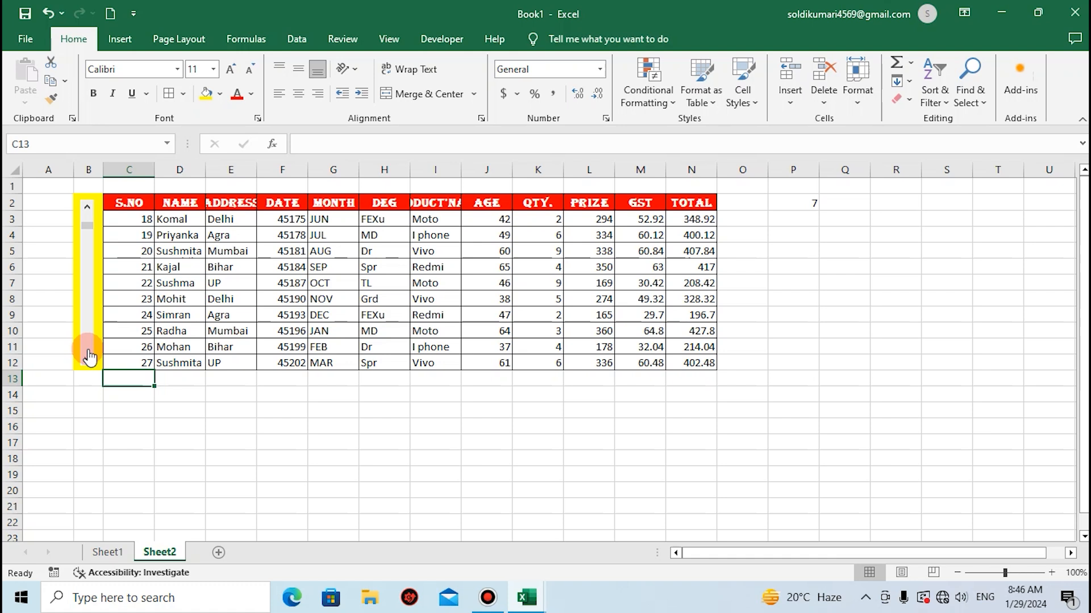
# Test the table's scroll bar by returning to the first record and scrolling down to start at S.NO 14.
pyautogui.moveTo(88, 230); pyautogui.dragTo(86, 209)
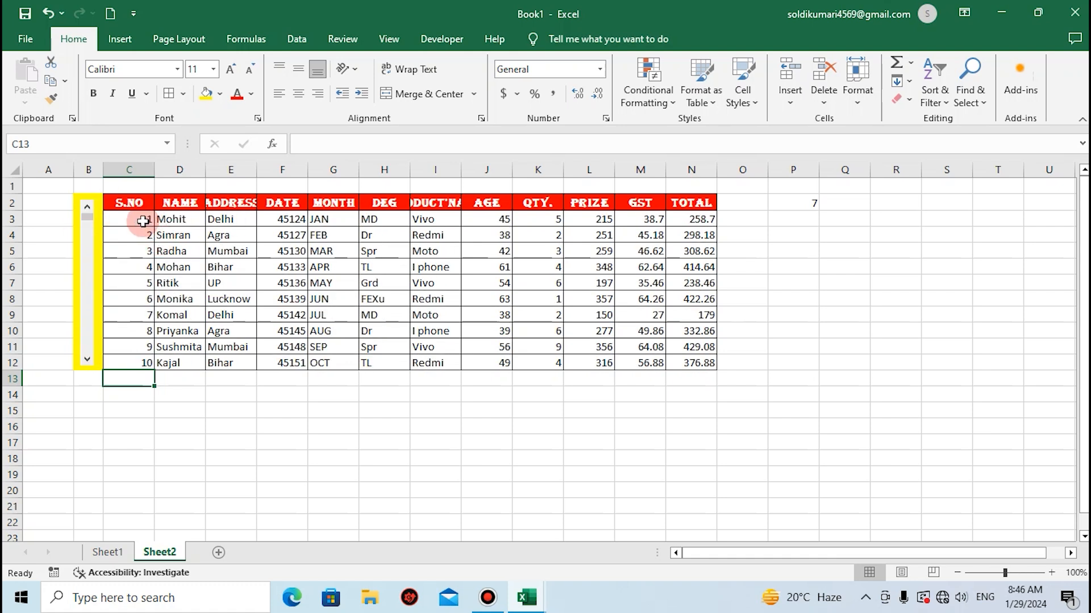
pyautogui.click(86, 360)
pyautogui.click(87, 361)
pyautogui.moveTo(87, 360); pyautogui.dragTo(87, 360)
# Clear the stray number from cell P2 and scroll the table down to start at S.NO 29.
pyautogui.click(811, 206)
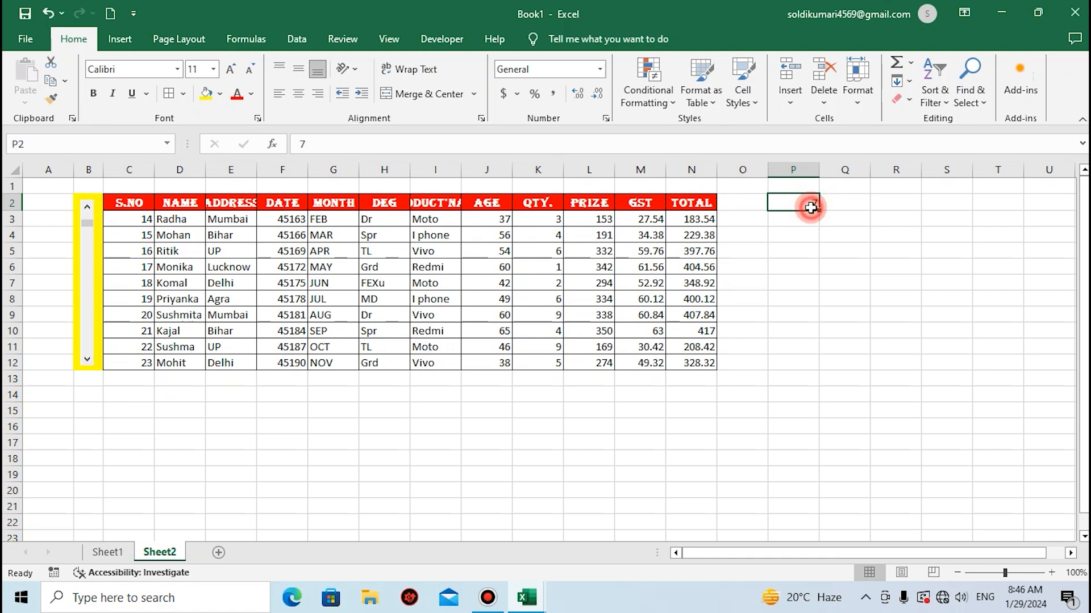
pyautogui.click(273, 334)
pyautogui.moveTo(87, 361); pyautogui.dragTo(87, 361)
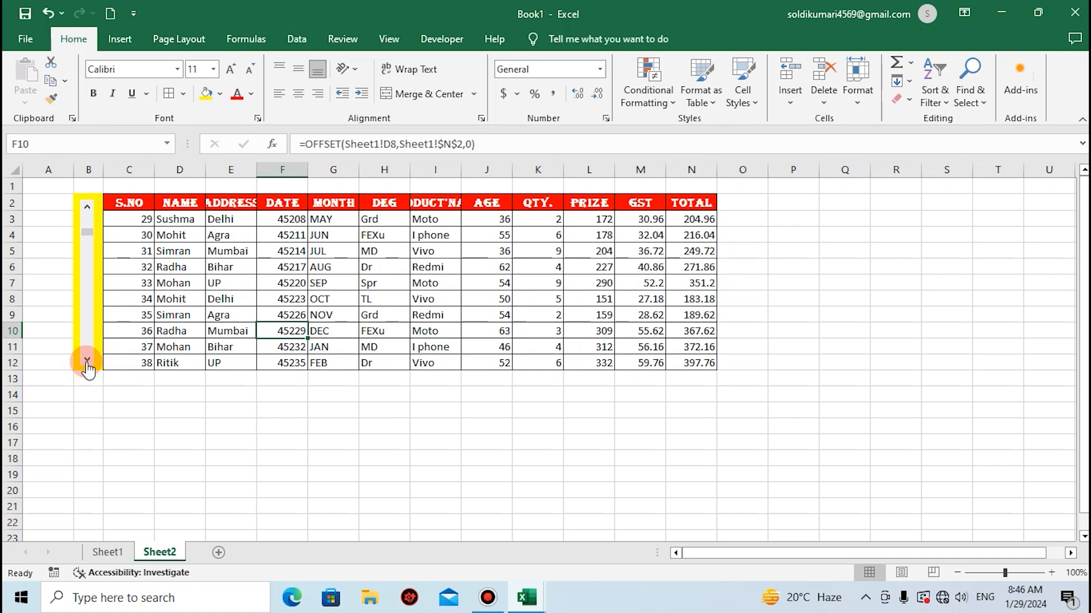
# AutoFit column I to its PRODUCT'NAME header and enlarge the sheet view to 135% with column A in view.
pyautogui.doubleClick(461, 173)
pyautogui.click(171, 319)
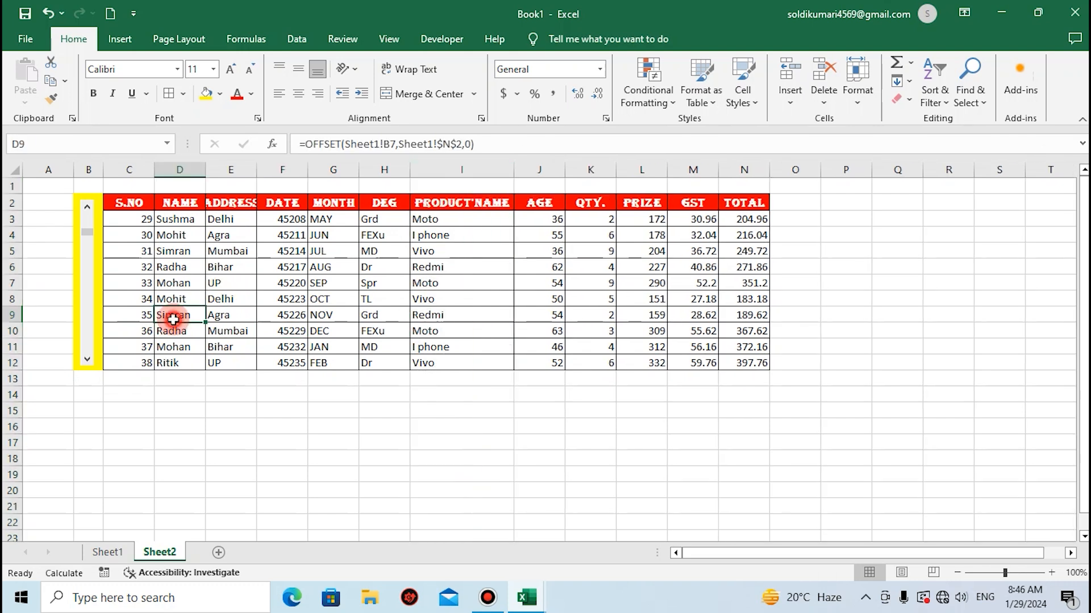
pyautogui.scroll(3, 173, 321)
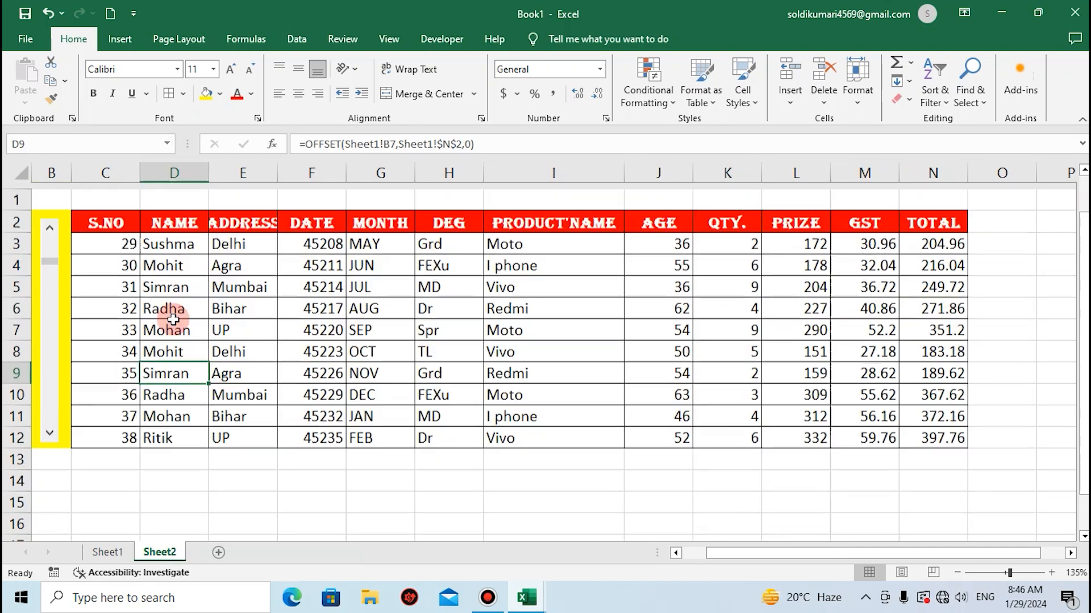
pyautogui.press('Left')
pyautogui.press('Left')
pyautogui.press('Left')
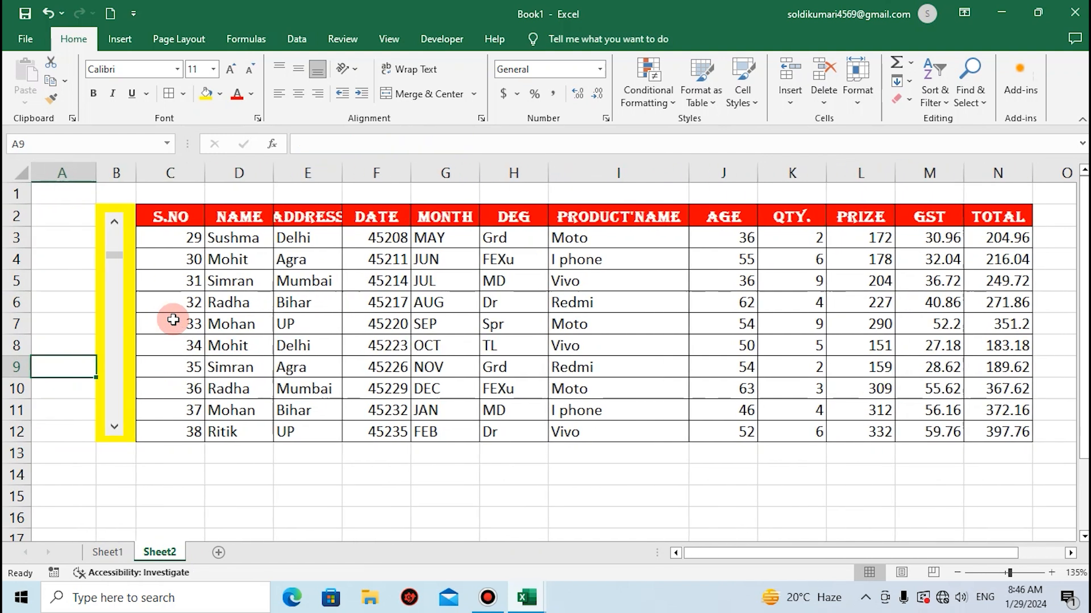
# Scroll the table further down with its scroll bar to start at S.NO 47.
pyautogui.click(118, 424)
pyautogui.click(119, 424)
pyautogui.click(119, 424)
pyautogui.moveTo(118, 424); pyautogui.dragTo(120, 426)
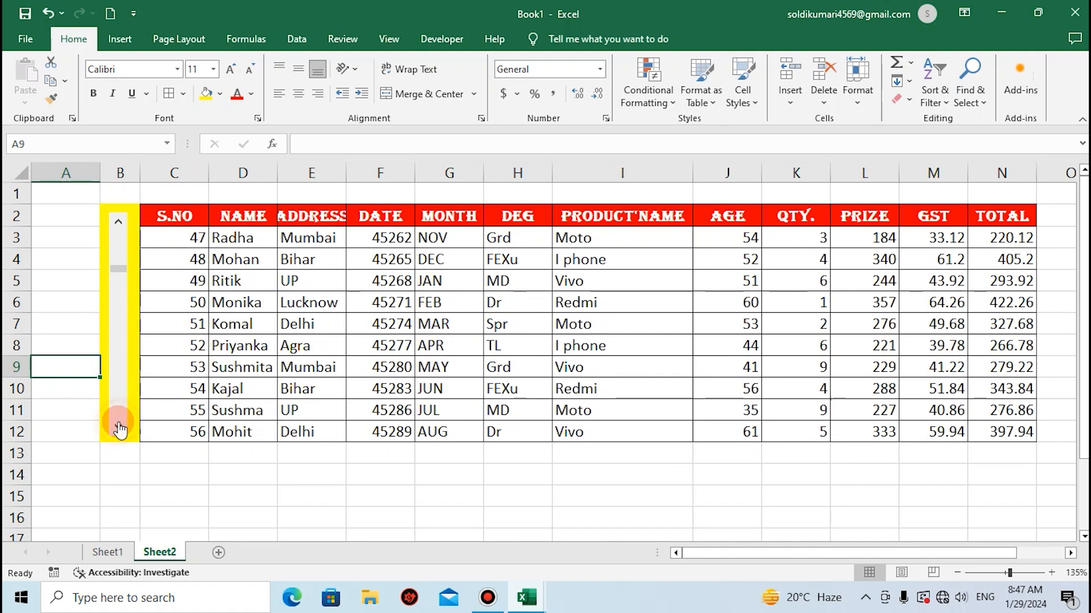